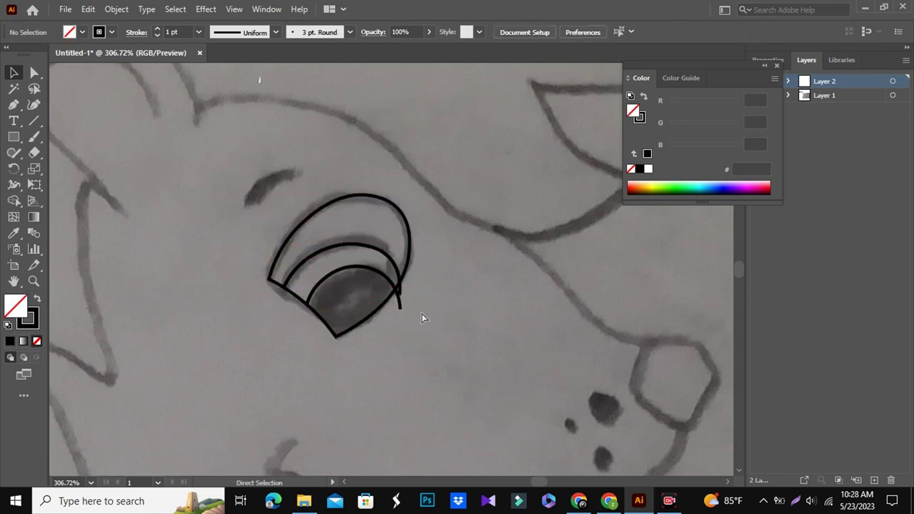
# Step: Switch to the Zoom tool and adjust the view around the traced eye
pyautogui.press('z')
pyautogui.scroll(-3, 202, 270)
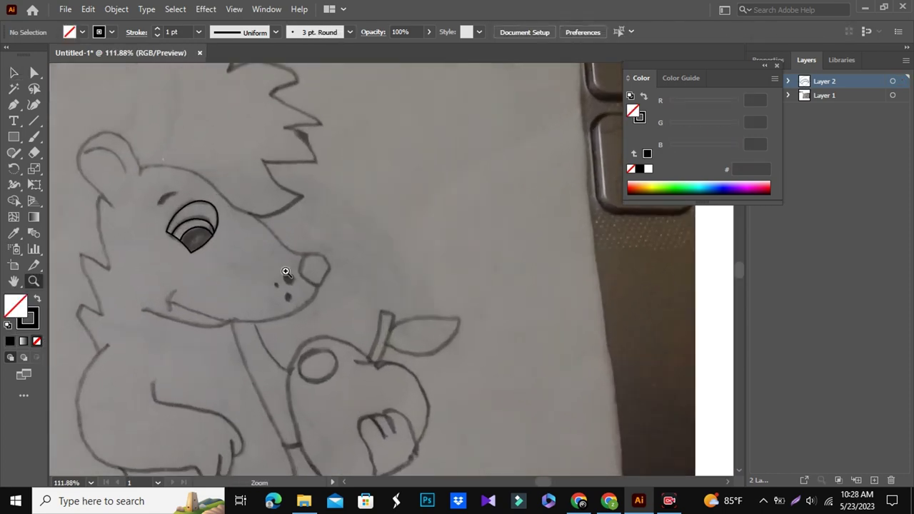
pyautogui.scroll(4, 412, 320)
# Step: Trace the three dots beside the nose with small ellipses, then fit the hedgehog in view
pyautogui.scroll(2, 412, 320)
pyautogui.click(71, 168)
pyautogui.moveTo(308, 309); pyautogui.dragTo(315, 317)
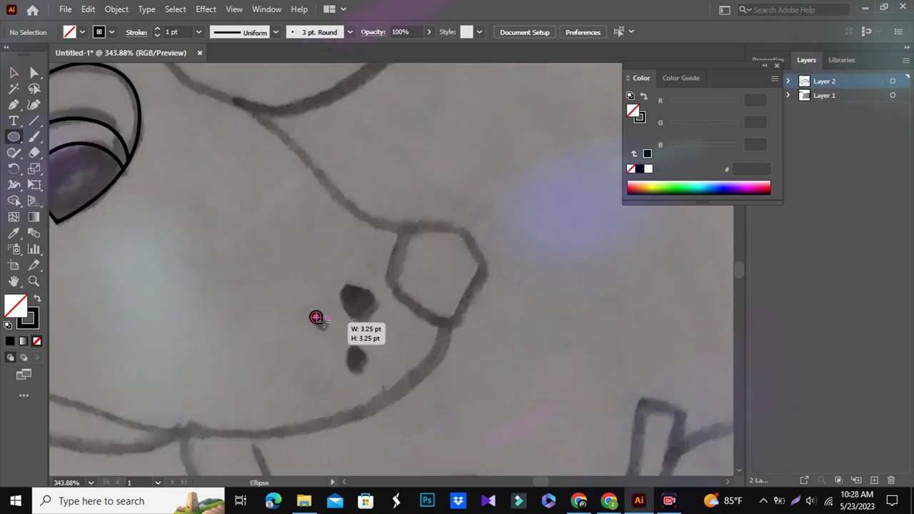
pyautogui.moveTo(344, 285); pyautogui.dragTo(377, 320)
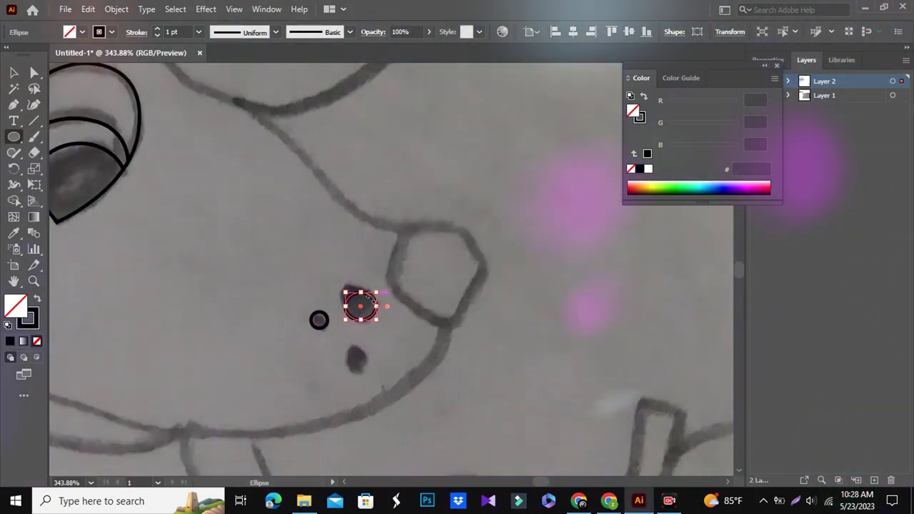
pyautogui.moveTo(345, 347); pyautogui.dragTo(370, 372)
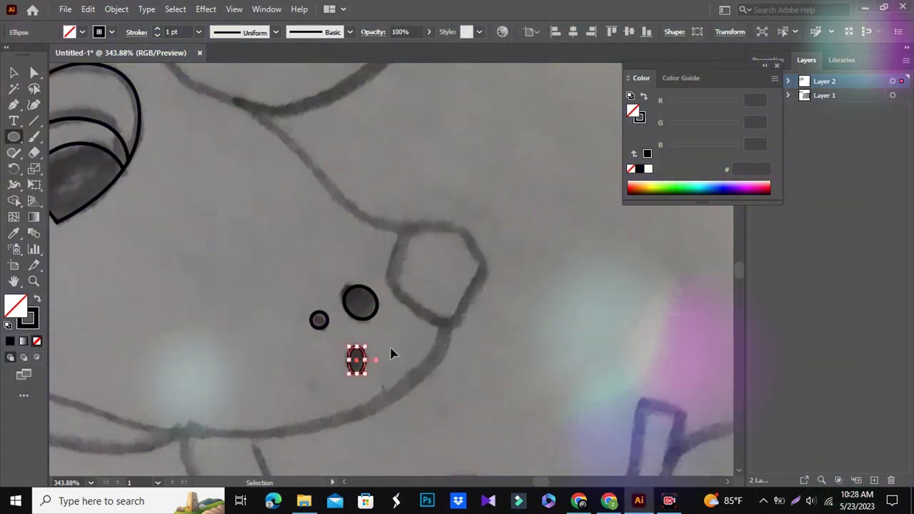
pyautogui.hotkey('ctrl', 'shift', 'a')
pyautogui.hotkey('ctrl', '0')
# Step: Trace the apple's highlight with an oval, then zoom in on the head
pyautogui.press('z')
pyautogui.moveTo(322, 318); pyautogui.dragTo(589, 336)
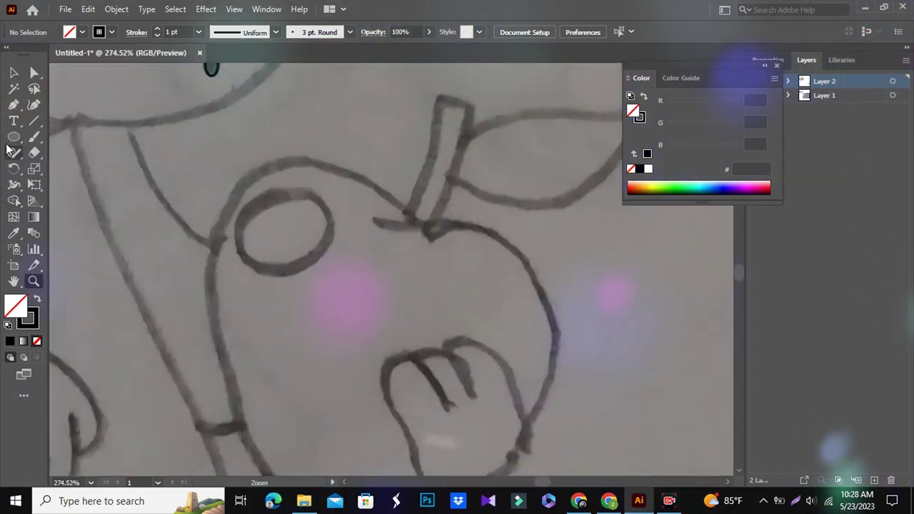
pyautogui.moveTo(307, 234); pyautogui.dragTo(325, 237)
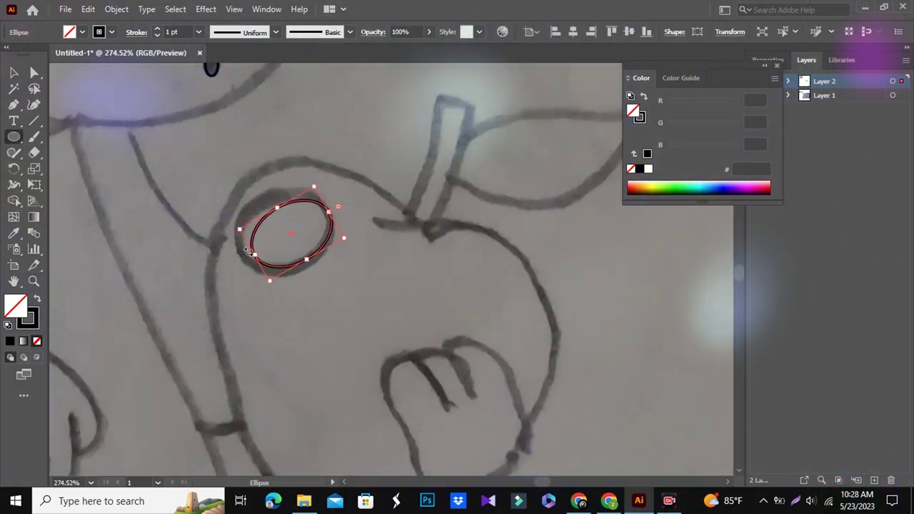
pyautogui.hotkey('ctrl', 'shift', 'a')
pyautogui.hotkey('ctrl', '0')
pyautogui.press('z')
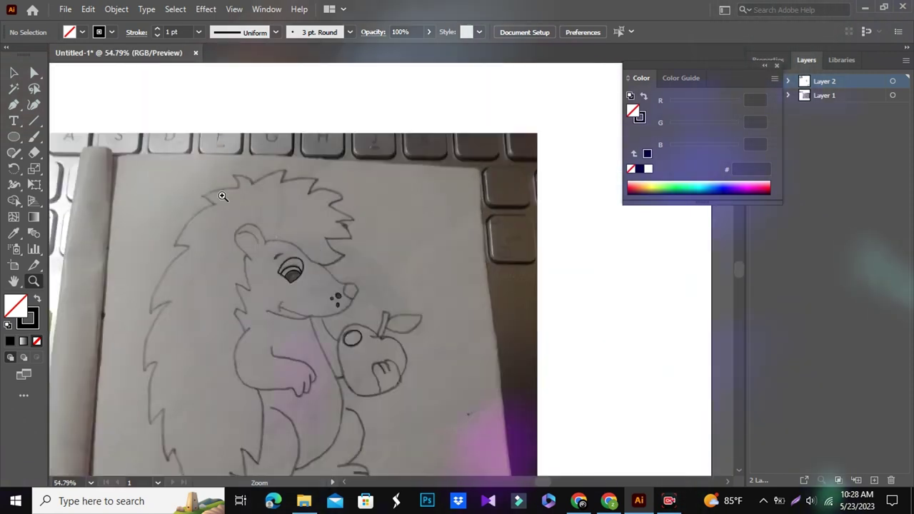
pyautogui.moveTo(301, 215); pyautogui.dragTo(357, 215)
# Step: Start the quill outline at the forehead with the Curvature tool, tracing the first spikes
pyautogui.hotkey('shift', '`')
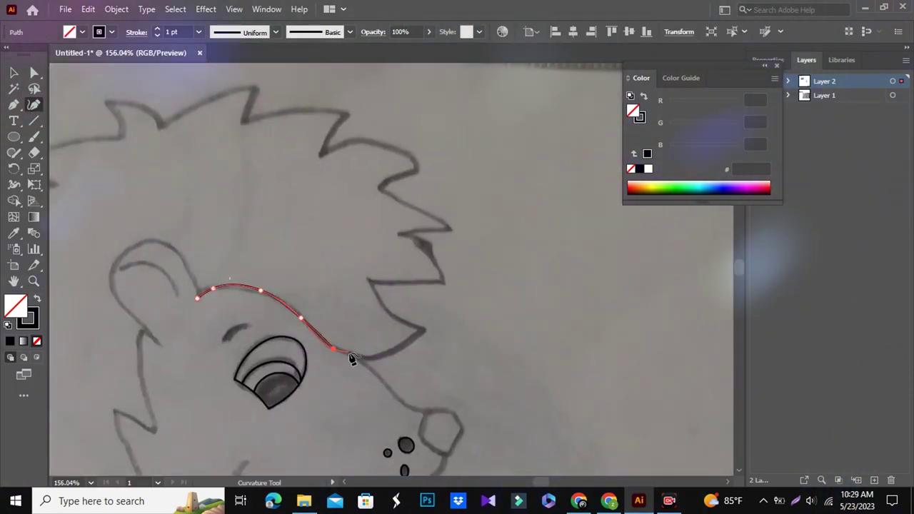
pyautogui.click(359, 357)
pyautogui.click(412, 340)
pyautogui.click(423, 329)
pyautogui.click(401, 321)
pyautogui.click(371, 281)
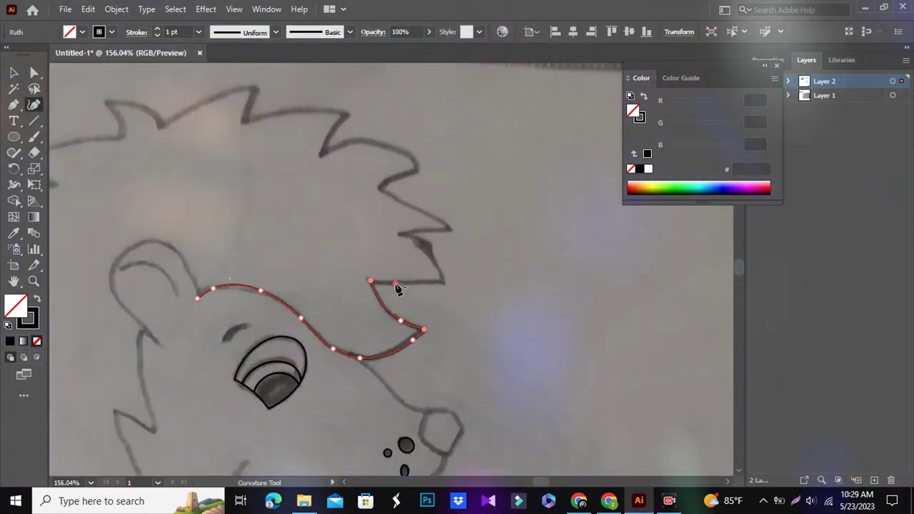
pyautogui.click(443, 281)
pyautogui.click(435, 260)
pyautogui.click(425, 229)
pyautogui.click(400, 233)
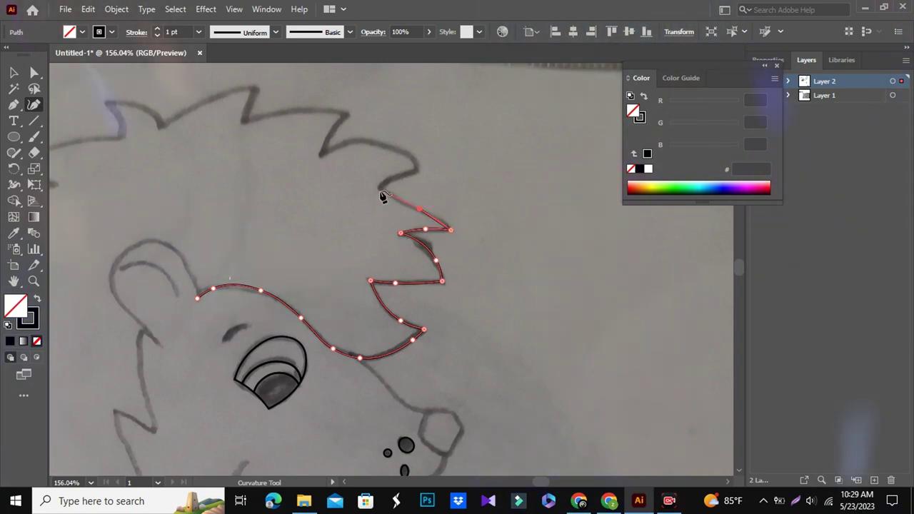
# Step: Extend the quill outline across the top of the head and the top-left quills
pyautogui.click(407, 157)
pyautogui.click(353, 142)
pyautogui.click(321, 155)
pyautogui.click(338, 126)
pyautogui.click(350, 114)
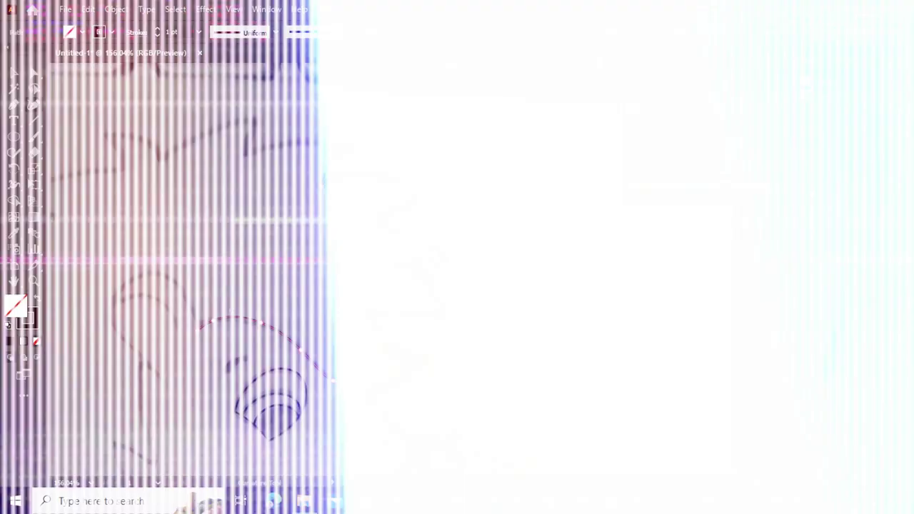
pyautogui.scroll(1, 245, 128)
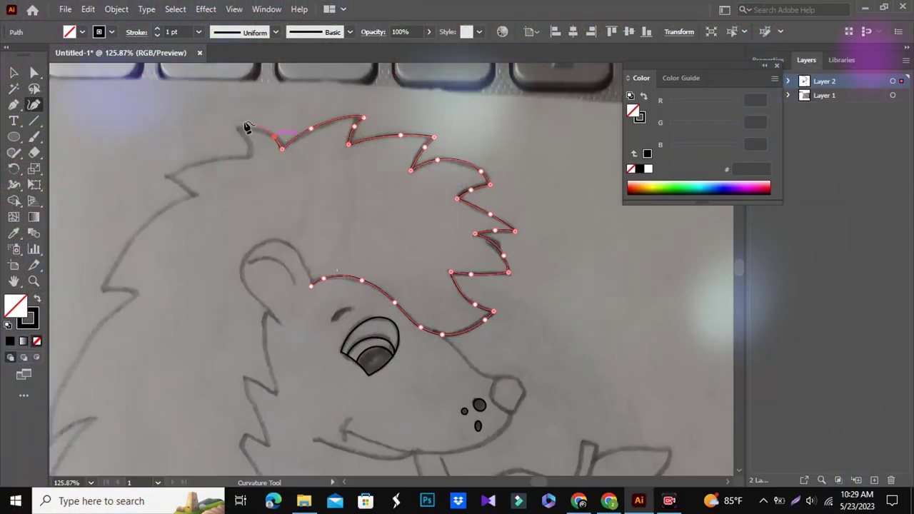
pyautogui.click(238, 129)
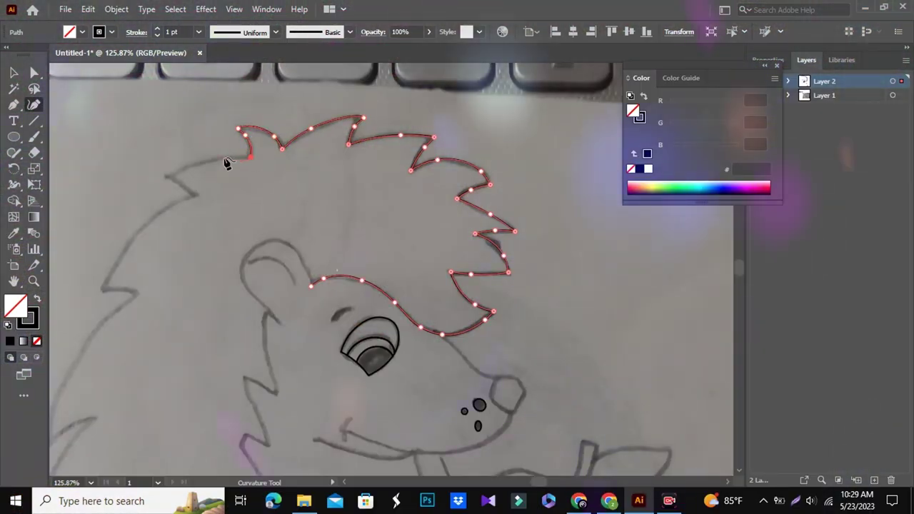
pyautogui.click(221, 155)
pyautogui.click(166, 178)
pyautogui.click(181, 184)
pyautogui.click(196, 194)
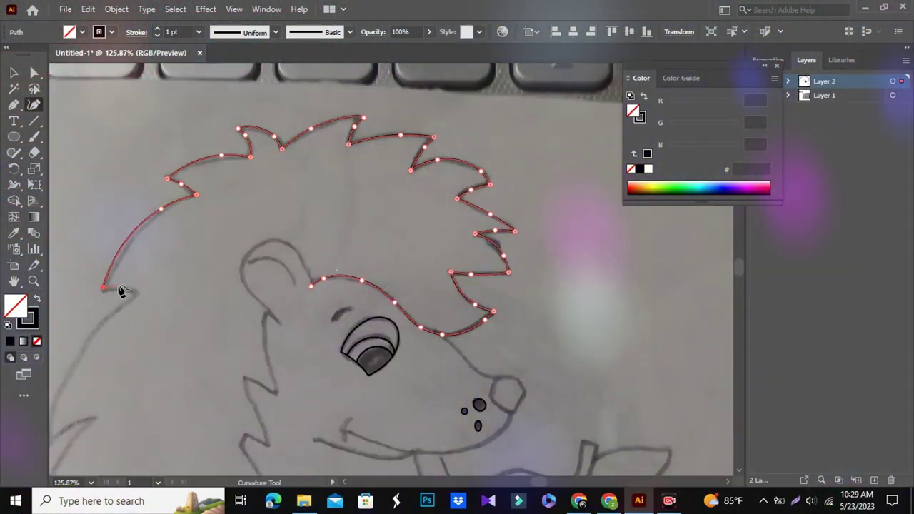
# Step: Continue the quill outline down the hedgehog's back
pyautogui.press('z')
pyautogui.moveTo(121, 291); pyautogui.dragTo(117, 215)
pyautogui.click(211, 214)
pyautogui.click(184, 255)
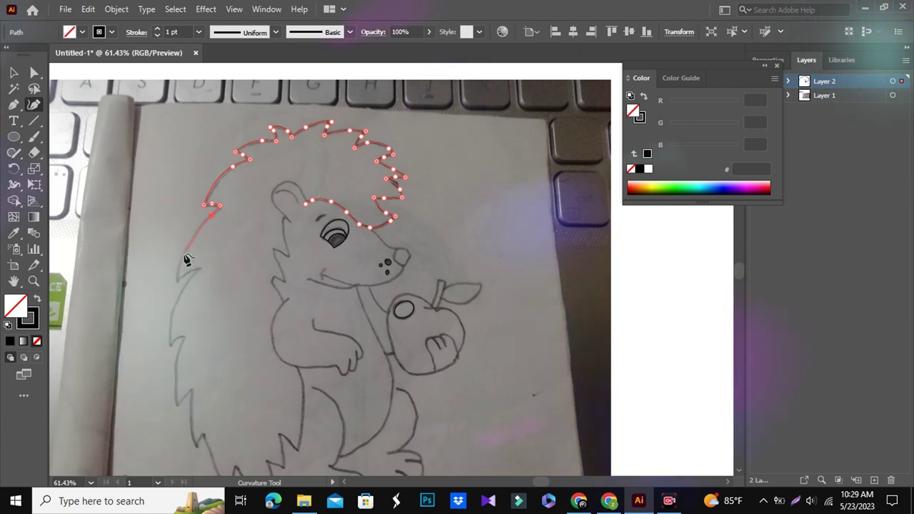
pyautogui.click(177, 280)
pyautogui.click(186, 272)
pyautogui.click(200, 269)
pyautogui.click(170, 345)
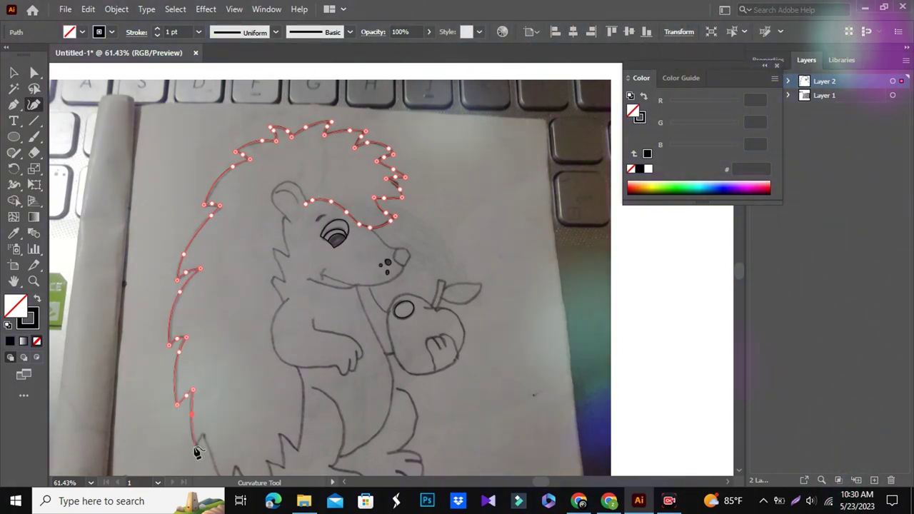
# Step: Trace the lower back quills and carry the outline along the bottom edge
pyautogui.press('z')
pyautogui.moveTo(194, 439); pyautogui.dragTo(387, 392)
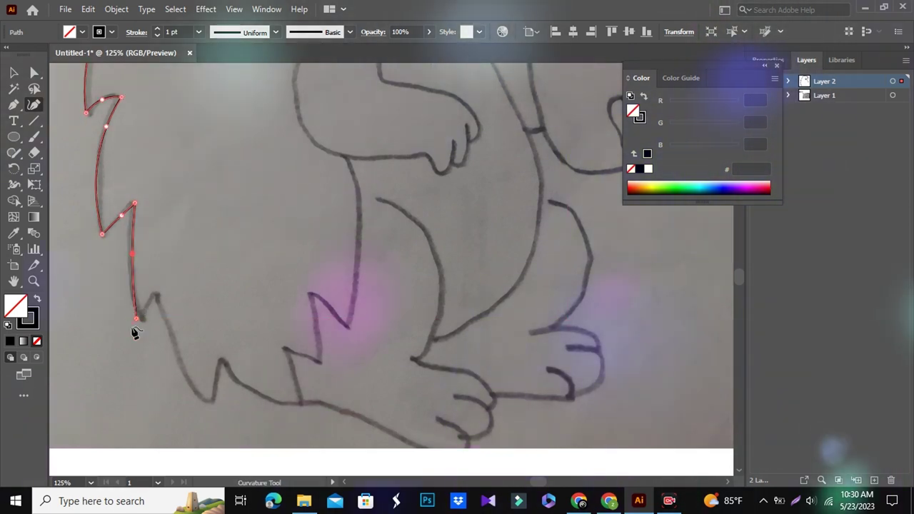
pyautogui.click(166, 315)
pyautogui.click(179, 361)
pyautogui.click(210, 404)
pyautogui.click(234, 380)
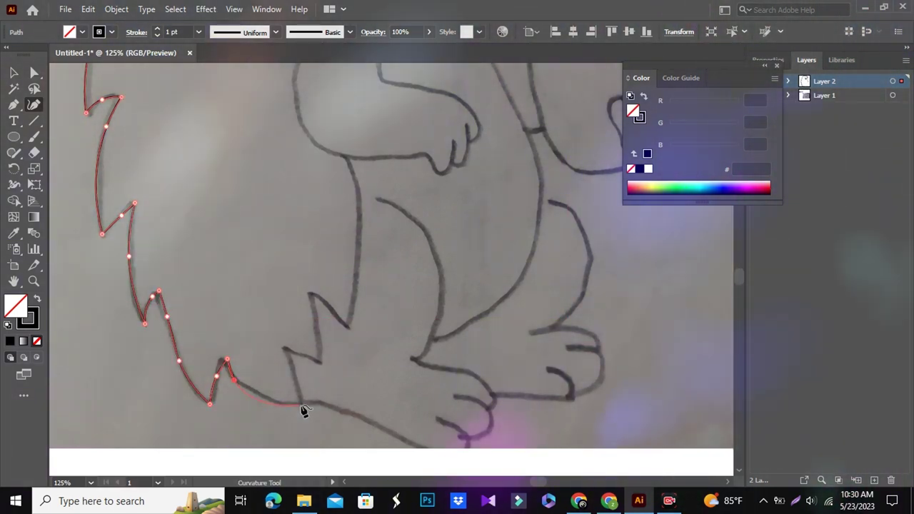
pyautogui.click(300, 402)
# Step: Trace the quill zigzag back upward along the inner edge
pyautogui.scroll(-3, 303, 408)
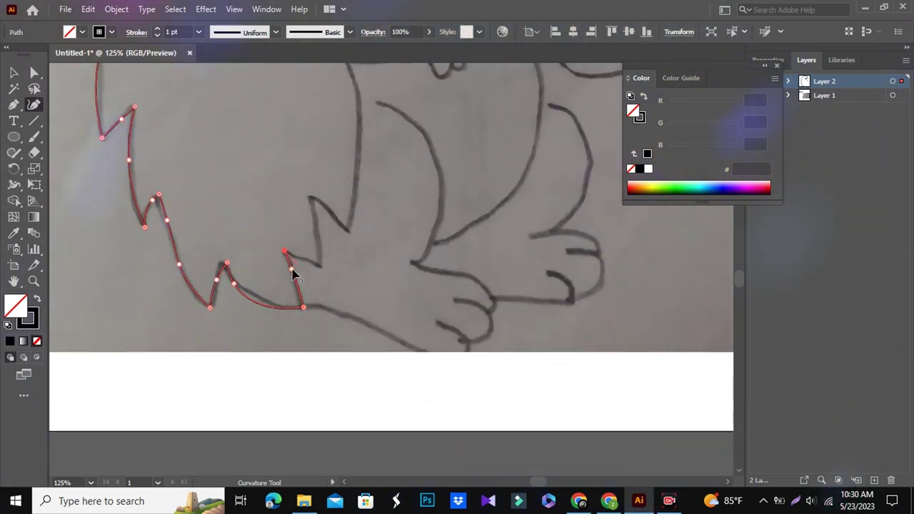
pyautogui.click(321, 271)
pyautogui.click(321, 245)
pyautogui.click(308, 196)
pyautogui.click(345, 233)
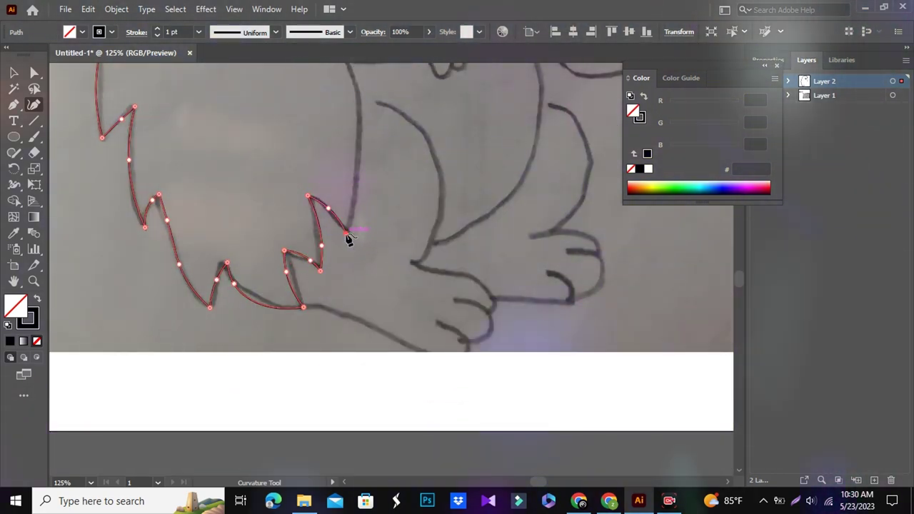
pyautogui.scroll(2, 347, 238)
pyautogui.click(360, 224)
pyautogui.scroll(5, 357, 140)
pyautogui.click(349, 283)
pyautogui.click(312, 273)
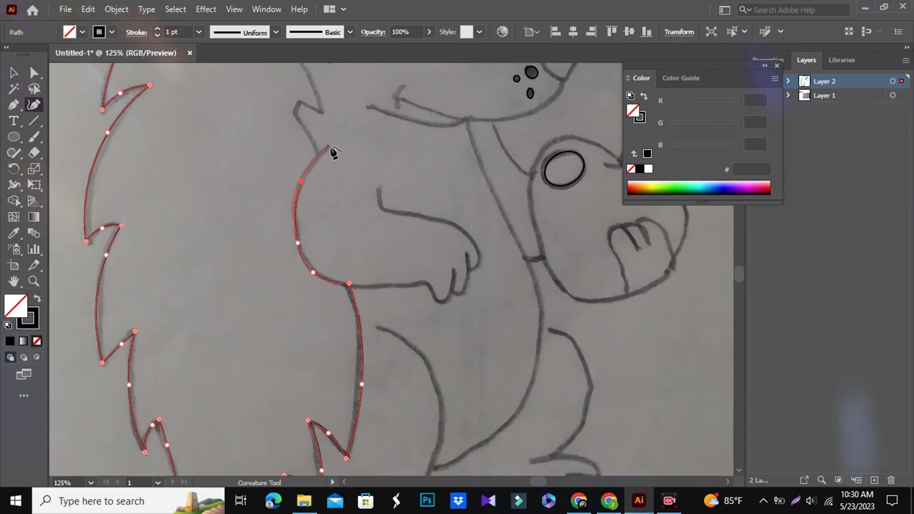
# Step: Finish the inner quill edge up toward the ear, ending the path there
pyautogui.scroll(2, 319, 161)
pyautogui.click(305, 213)
pyautogui.click(295, 194)
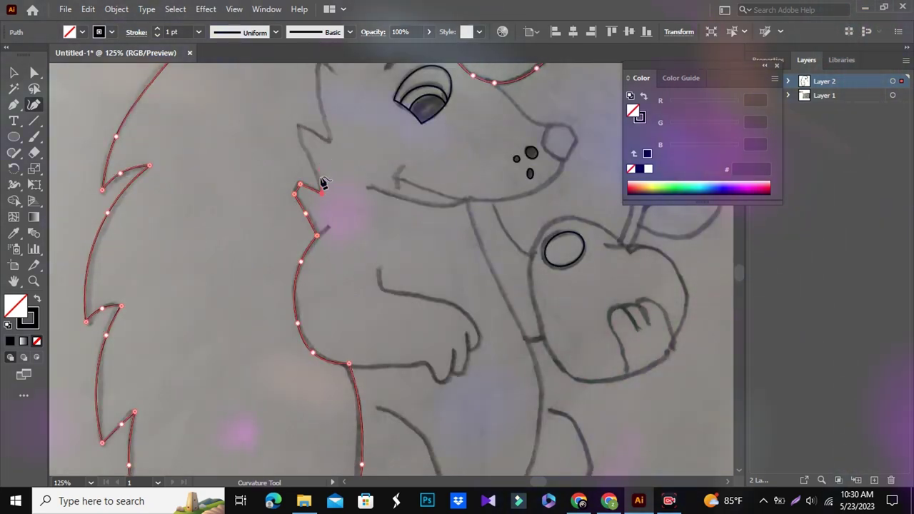
pyautogui.click(320, 193)
pyautogui.click(298, 125)
pyautogui.click(313, 132)
pyautogui.click(327, 140)
pyautogui.scroll(4, 340, 201)
pyautogui.click(319, 192)
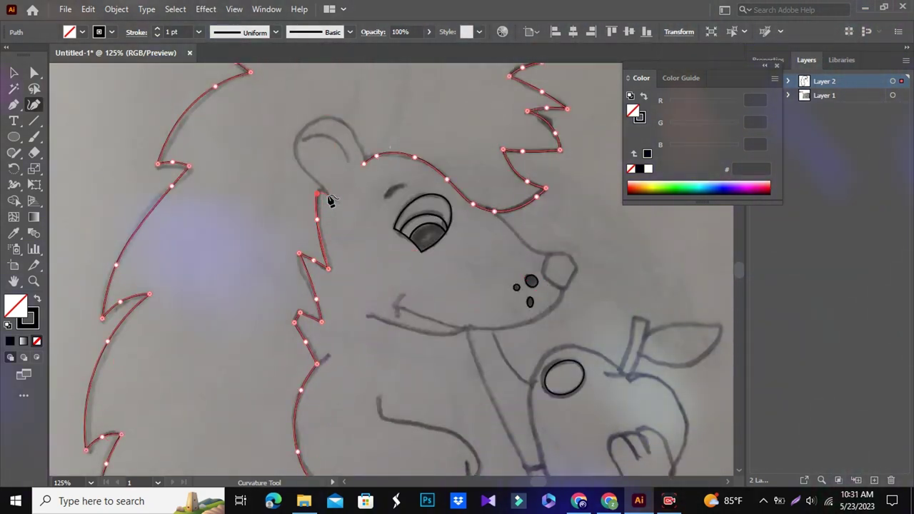
# Step: Zoom in on the hind paws and trace the body's lower edge toward the paw
pyautogui.hotkey('ctrl', 'shift', 'a')
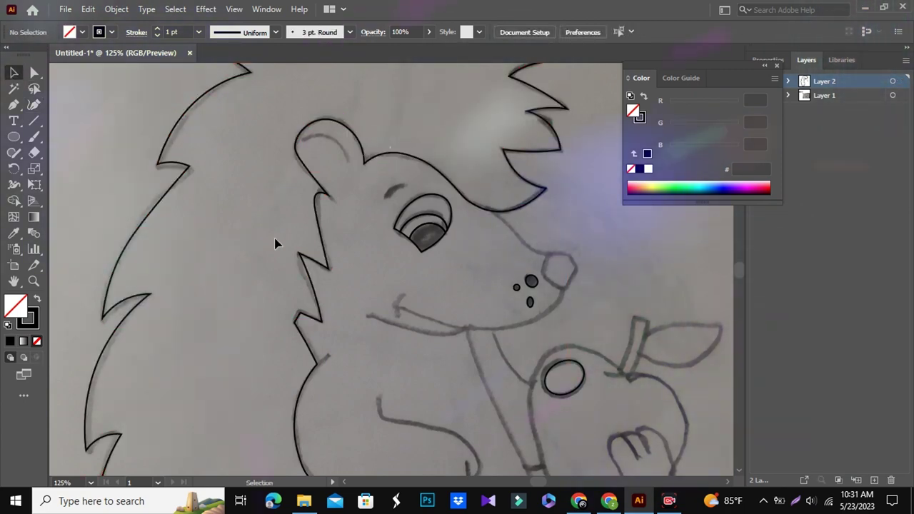
pyautogui.hotkey('ctrl', '0')
pyautogui.press('z')
pyautogui.moveTo(388, 302); pyautogui.dragTo(527, 329)
pyautogui.hotkey('shift', '~')
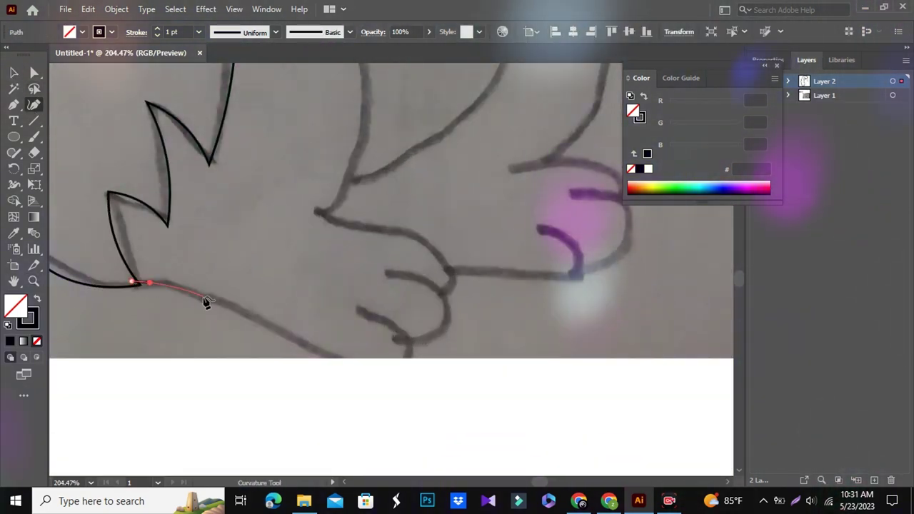
pyautogui.click(404, 338)
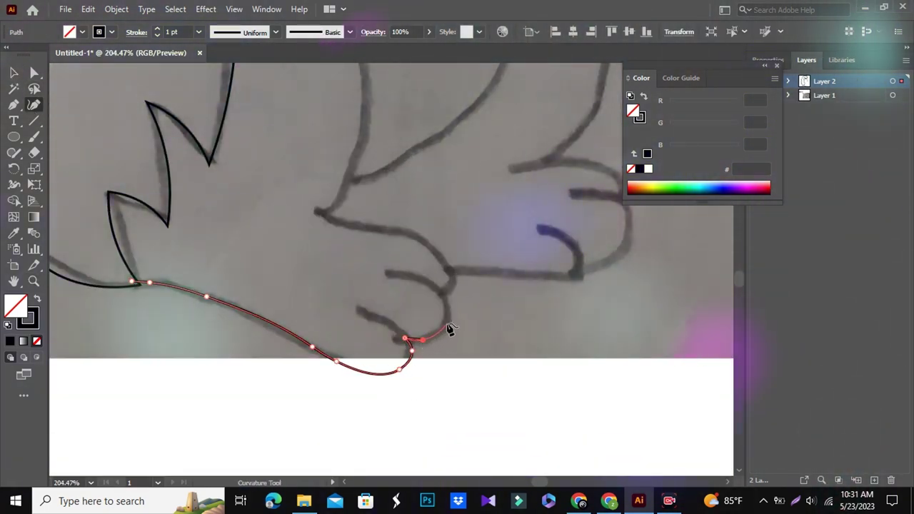
pyautogui.click(422, 341)
pyautogui.click(363, 310)
pyautogui.scroll(-1, 367, 319)
# Step: Trace the hind foot's toe curve and finish the path
pyautogui.click(402, 325)
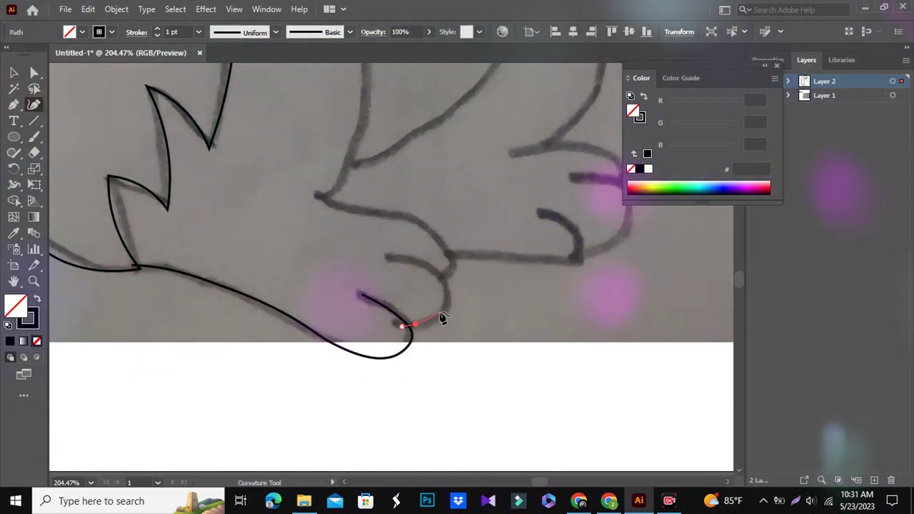
pyautogui.click(354, 212)
pyautogui.click(331, 189)
pyautogui.click(319, 194)
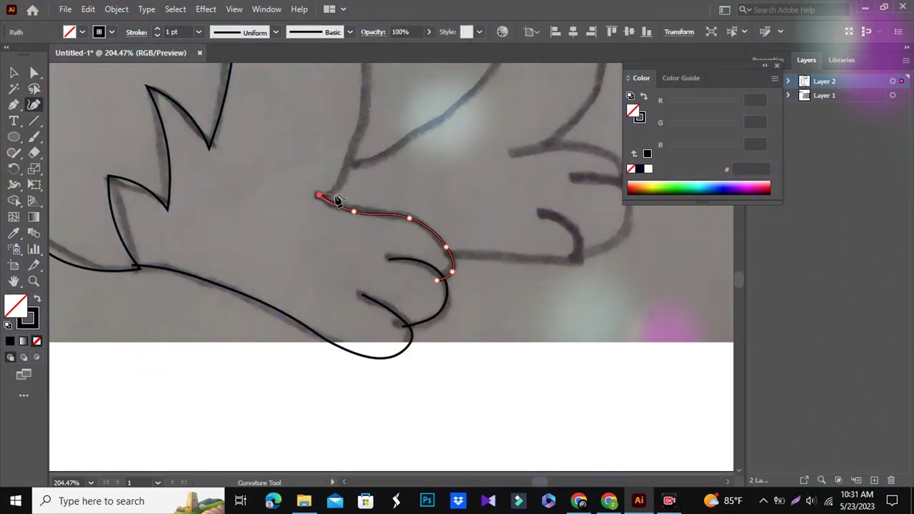
pyautogui.scroll(5, 347, 194)
pyautogui.click(358, 278)
pyautogui.click(362, 177)
pyautogui.press('Escape')
pyautogui.scroll(-5, 316, 281)
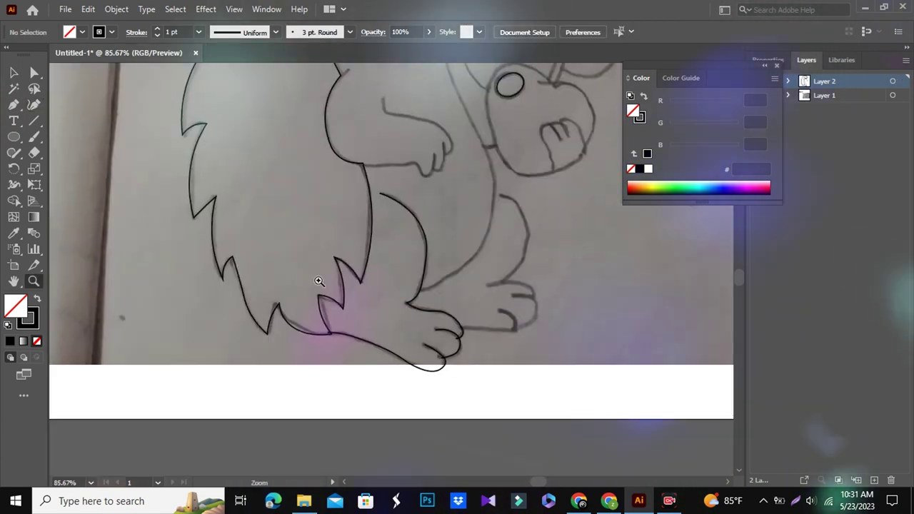
pyautogui.scroll(3, 564, 331)
pyautogui.scroll(2, 428, 285)
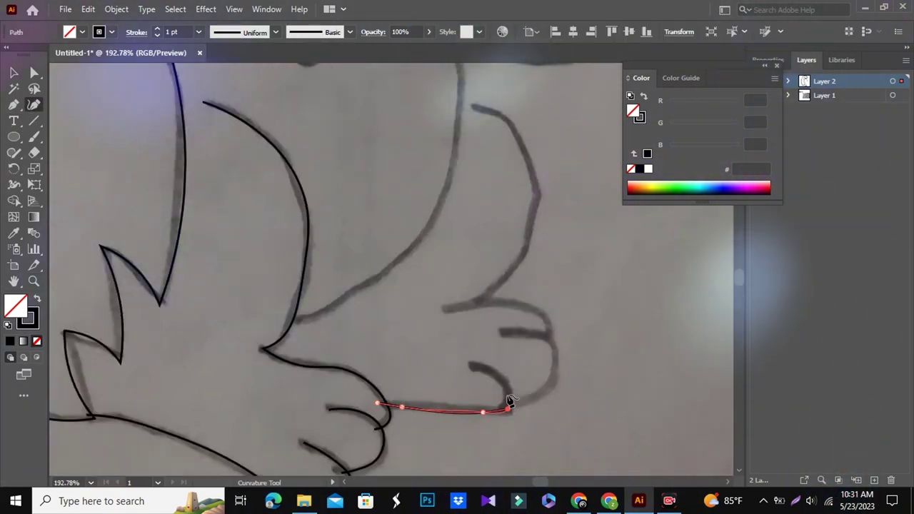
pyautogui.press('Escape')
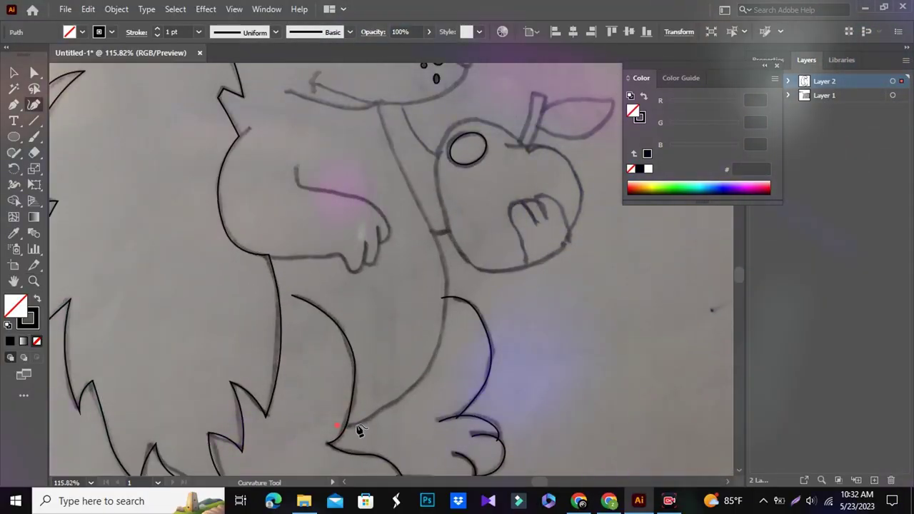
# Step: Trace the belly line and the front paw with its finger as one path
pyautogui.click(356, 425)
pyautogui.click(413, 390)
pyautogui.click(445, 326)
pyautogui.click(444, 271)
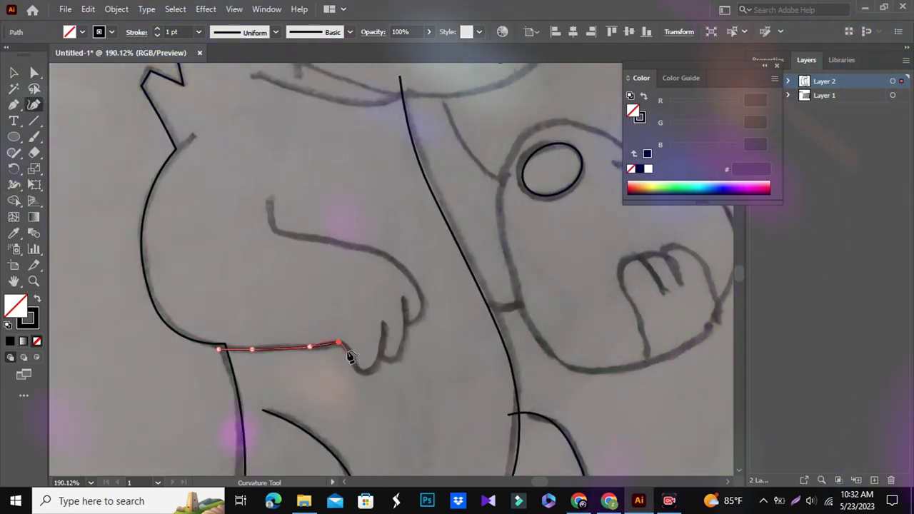
pyautogui.click(347, 352)
pyautogui.click(355, 368)
pyautogui.click(374, 369)
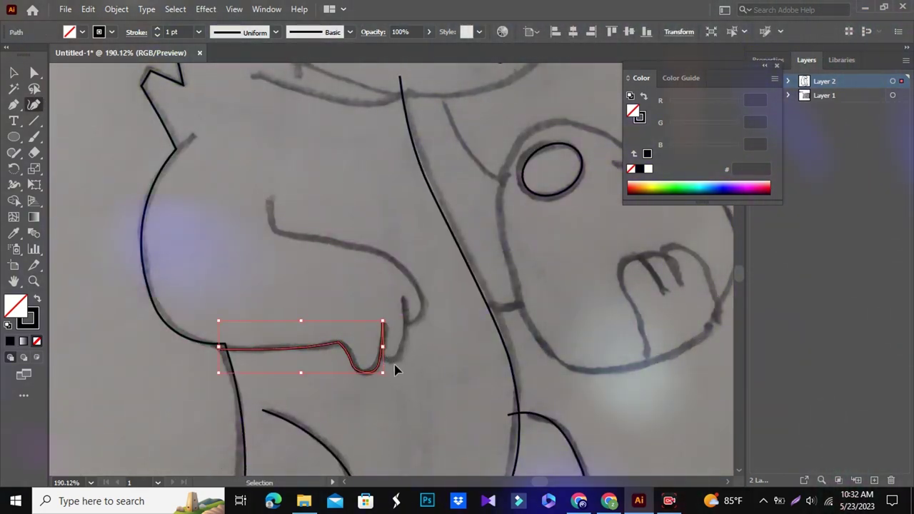
pyautogui.click(404, 300)
pyautogui.press('Escape')
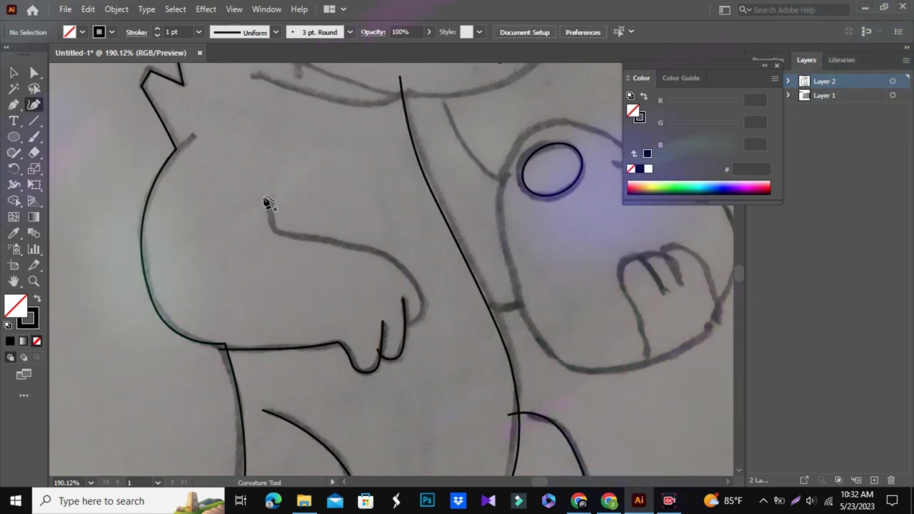
# Step: Trace the jaw line below the snout and the snout outline up to the head
pyautogui.click(372, 253)
pyautogui.click(410, 277)
pyautogui.click(422, 309)
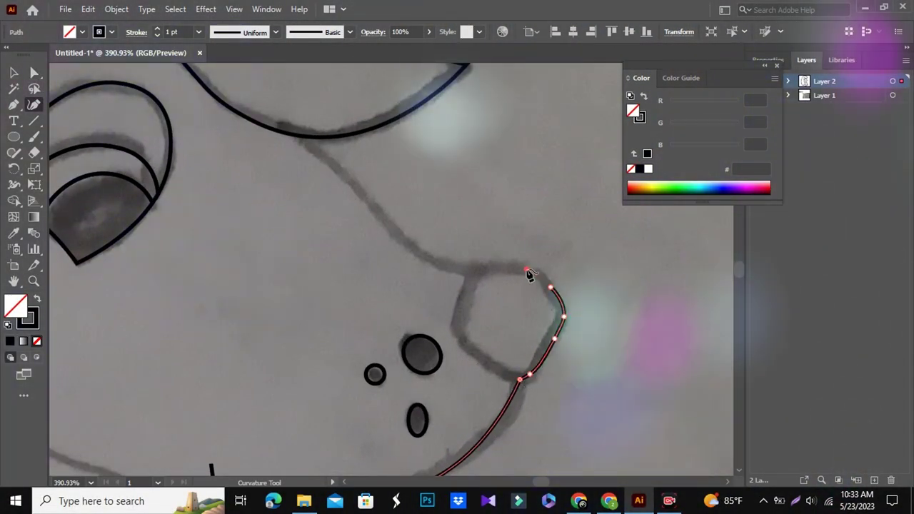
pyautogui.click(487, 270)
pyautogui.click(437, 262)
pyautogui.click(367, 199)
pyautogui.click(306, 145)
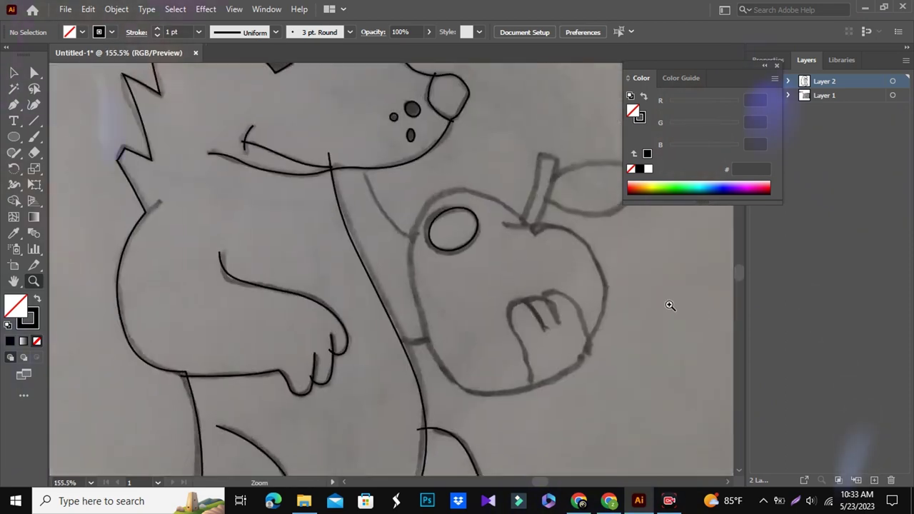
# Step: Draw the line from below the chin down to the apple and trace the apple's left edge
pyautogui.click(299, 157)
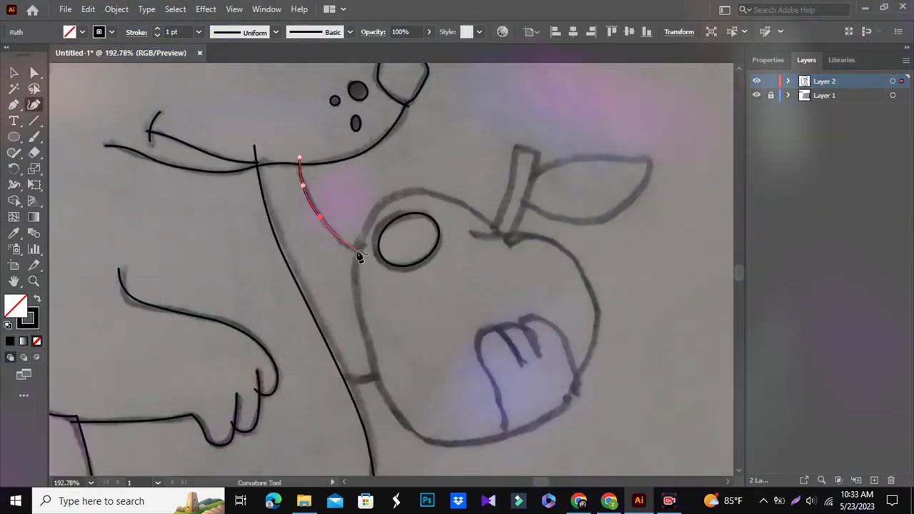
pyautogui.click(359, 256)
pyautogui.press('Escape')
pyautogui.click(365, 224)
pyautogui.click(382, 387)
pyautogui.click(356, 269)
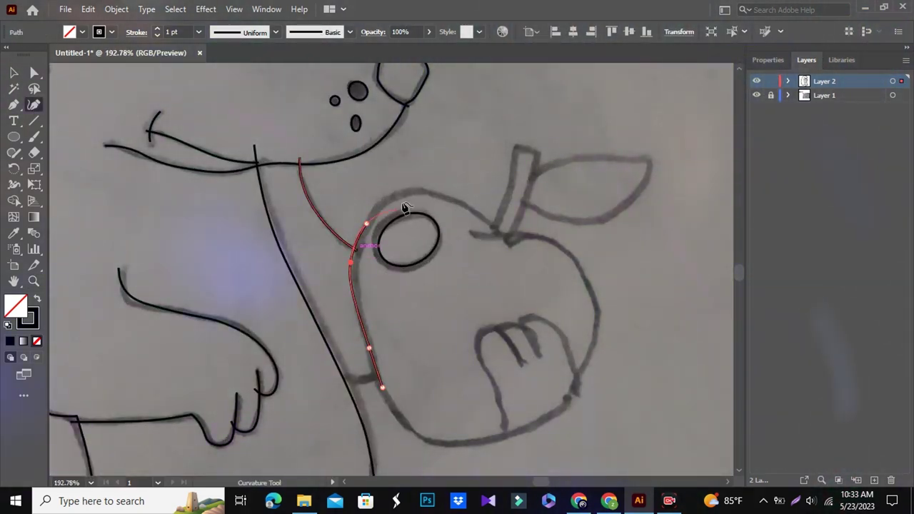
# Step: Trace the apple's right edge and bottom, closing the apple outline
pyautogui.click(477, 234)
pyautogui.click(506, 235)
pyautogui.click(551, 241)
pyautogui.click(582, 273)
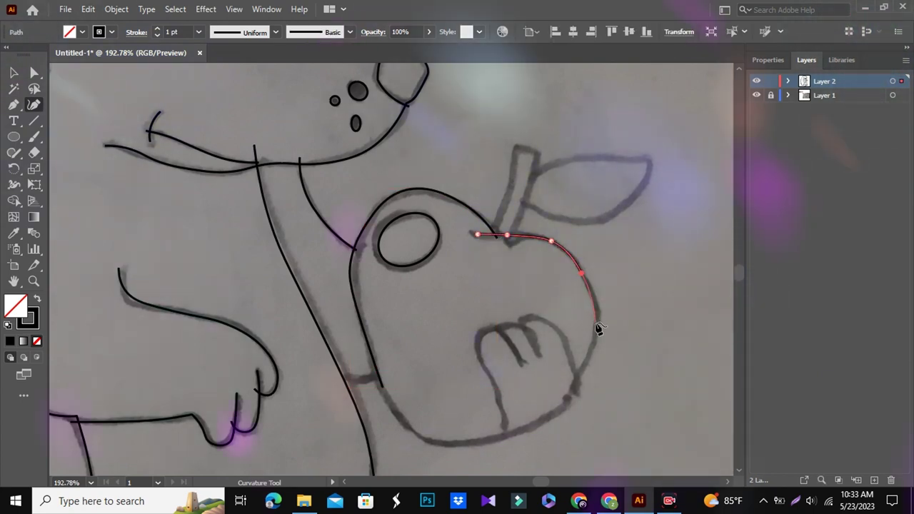
pyautogui.click(596, 322)
pyautogui.click(578, 370)
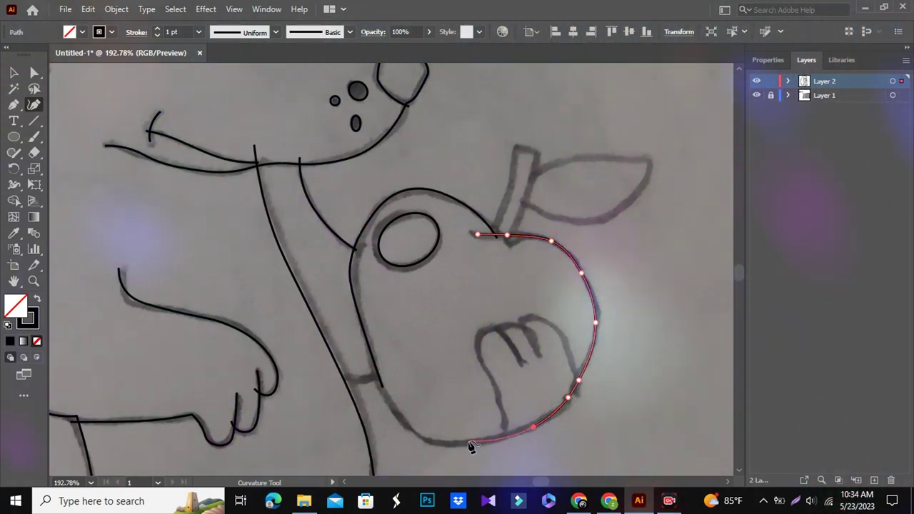
pyautogui.click(419, 435)
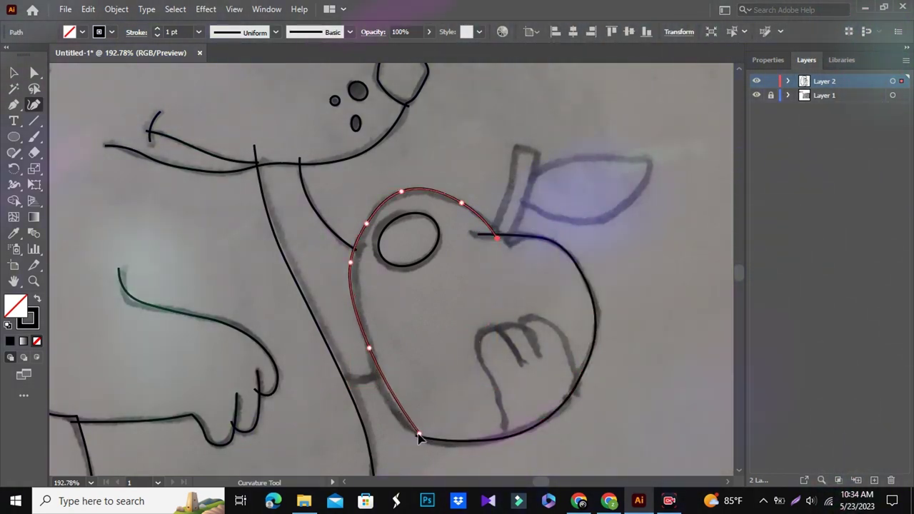
pyautogui.click(416, 435)
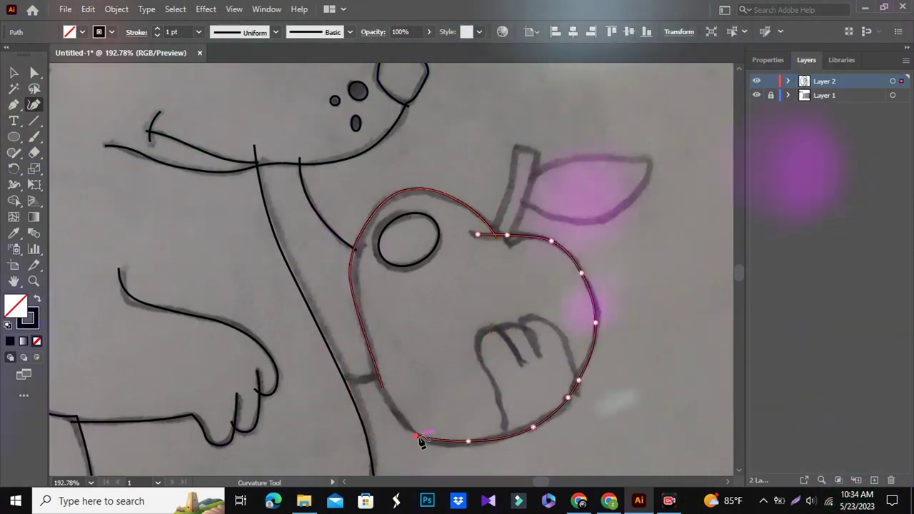
pyautogui.press('z')
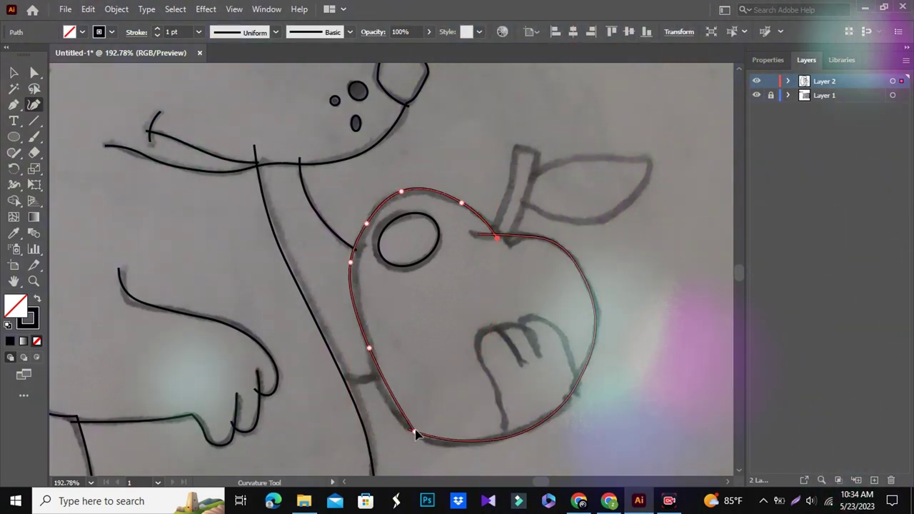
pyautogui.moveTo(414, 431); pyautogui.dragTo(307, 264)
pyautogui.scroll(-3, 400, 375)
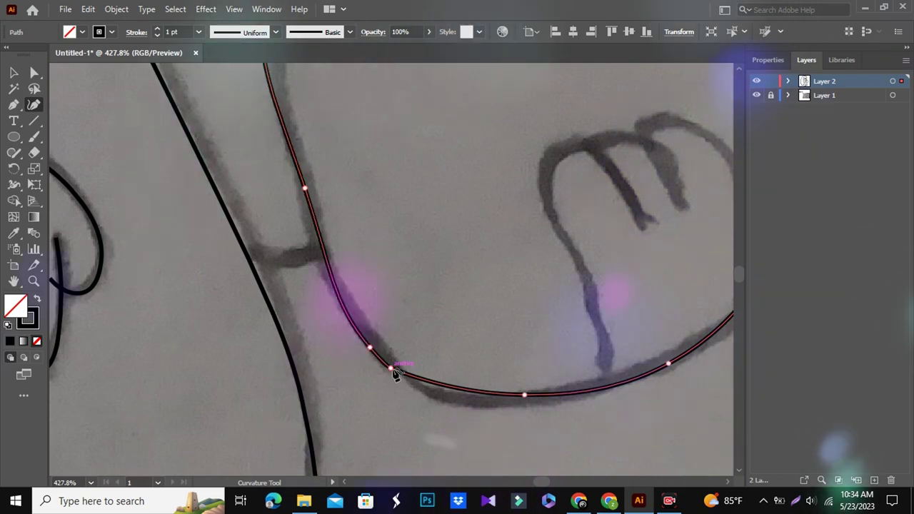
pyautogui.press('v')
pyautogui.scroll(2, 414, 221)
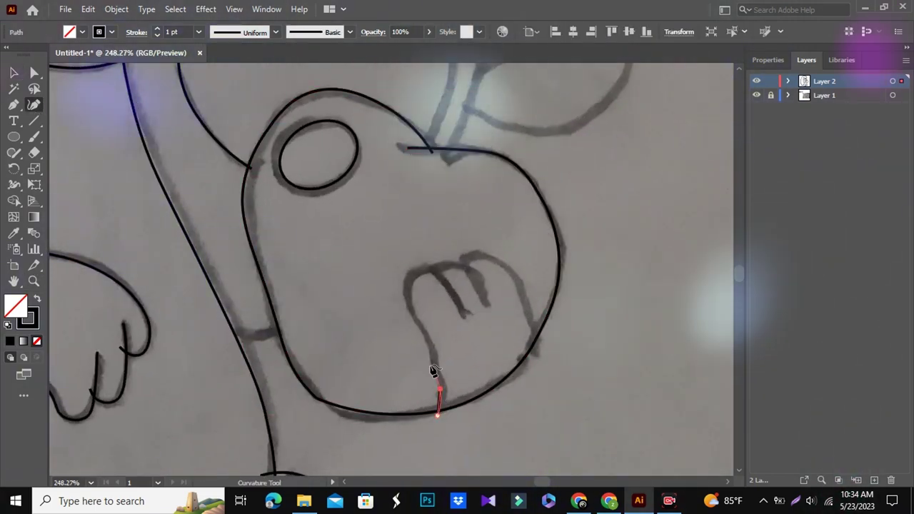
# Step: Trace the bite mark's outline and its inner stroke inside the apple
pyautogui.click(426, 336)
pyautogui.click(408, 308)
pyautogui.click(413, 275)
pyautogui.click(427, 270)
pyautogui.click(465, 261)
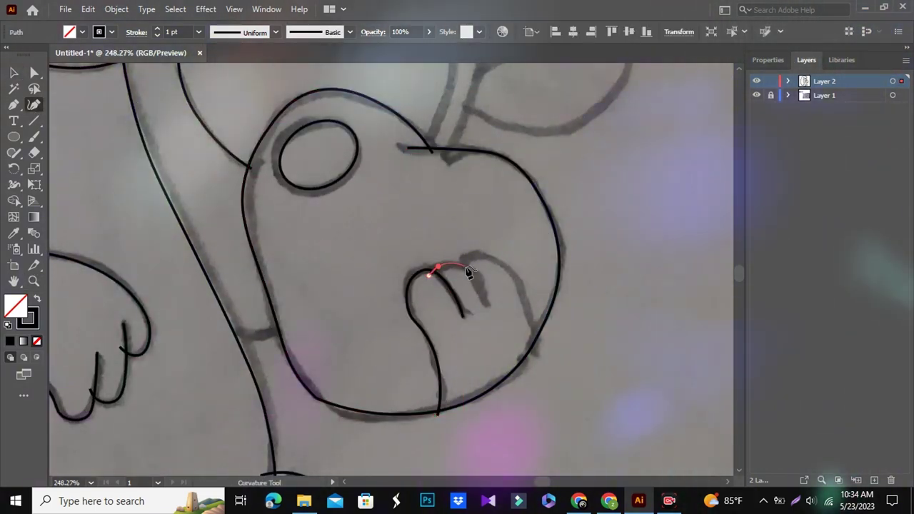
pyautogui.click(503, 263)
pyautogui.scroll(-2, 552, 360)
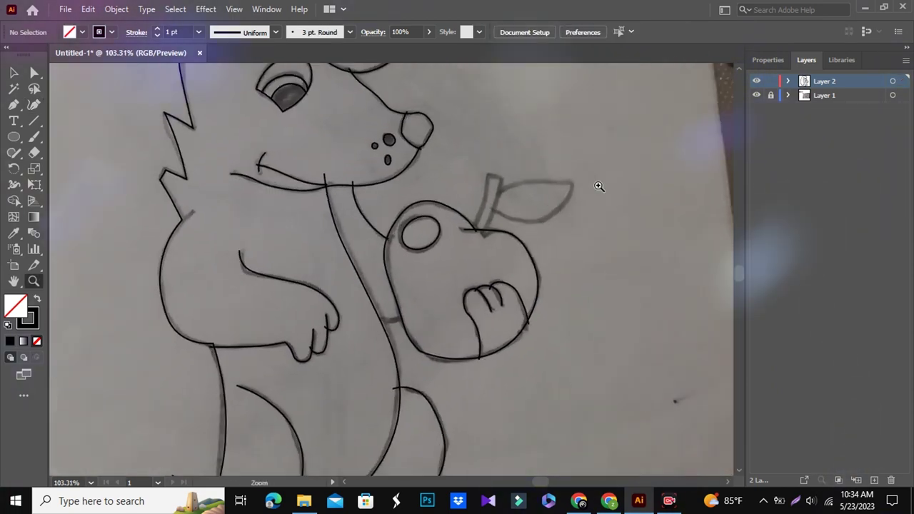
pyautogui.scroll(2, 398, 281)
# Step: Trace and close the apple's stem outline
pyautogui.click(405, 271)
pyautogui.click(417, 263)
pyautogui.click(433, 226)
pyautogui.click(438, 183)
pyautogui.click(462, 188)
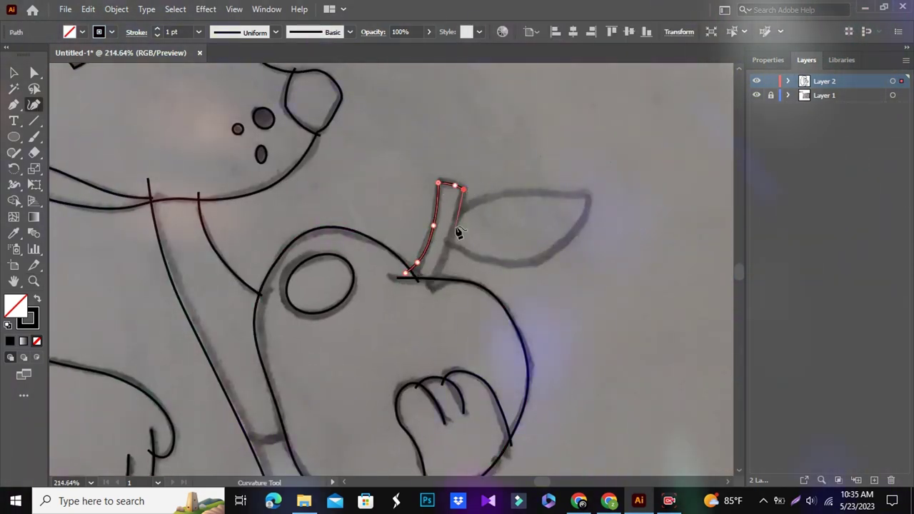
pyautogui.click(431, 282)
pyautogui.press('Escape')
# Step: Trace the leaf's top edge, tip and lower edge, closing the leaf shape
pyautogui.click(448, 210)
pyautogui.click(531, 193)
pyautogui.click(570, 195)
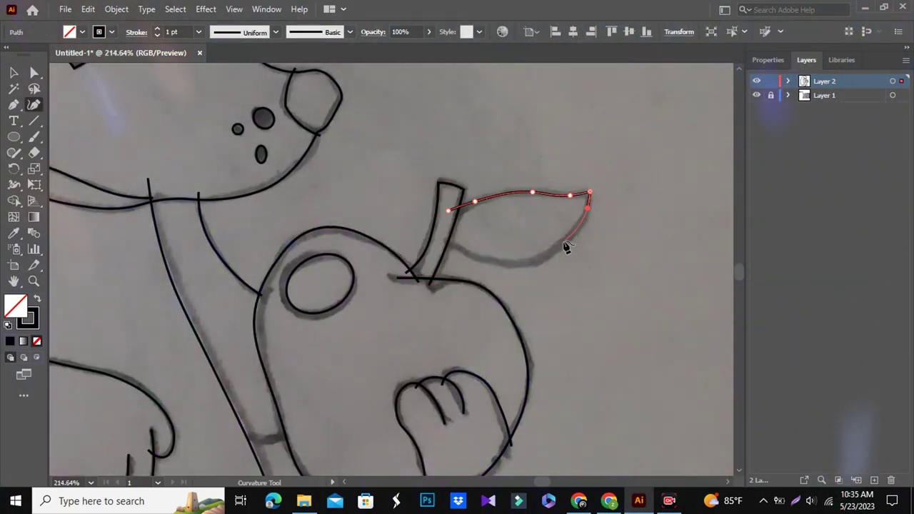
pyautogui.click(464, 258)
pyautogui.click(447, 211)
pyautogui.press('Escape')
pyautogui.scroll(-2, 550, 289)
pyautogui.scroll(-3, 551, 290)
pyautogui.scroll(5, 600, 210)
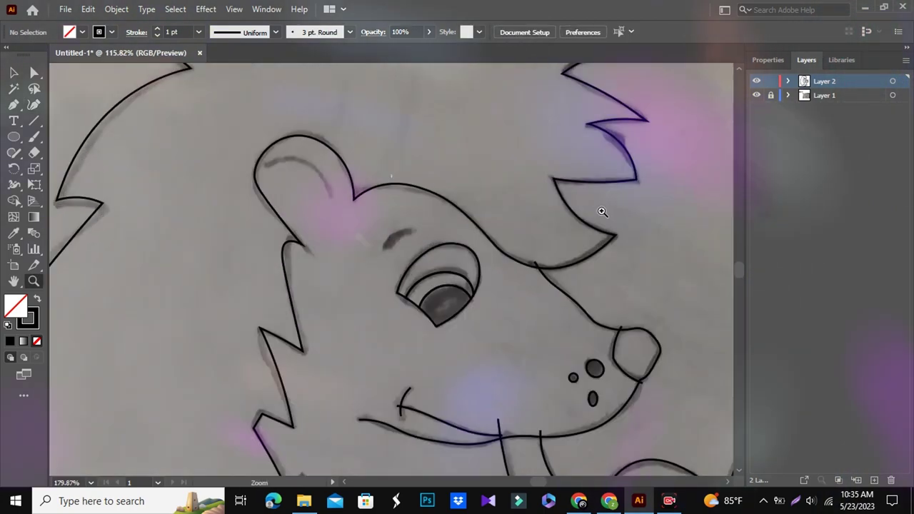
# Step: Trace the inner ear line, then zoom out to see the whole hedgehog
pyautogui.click(257, 166)
pyautogui.click(282, 159)
pyautogui.press('Escape')
pyautogui.press('v')
pyautogui.scroll(-3, 385, 236)
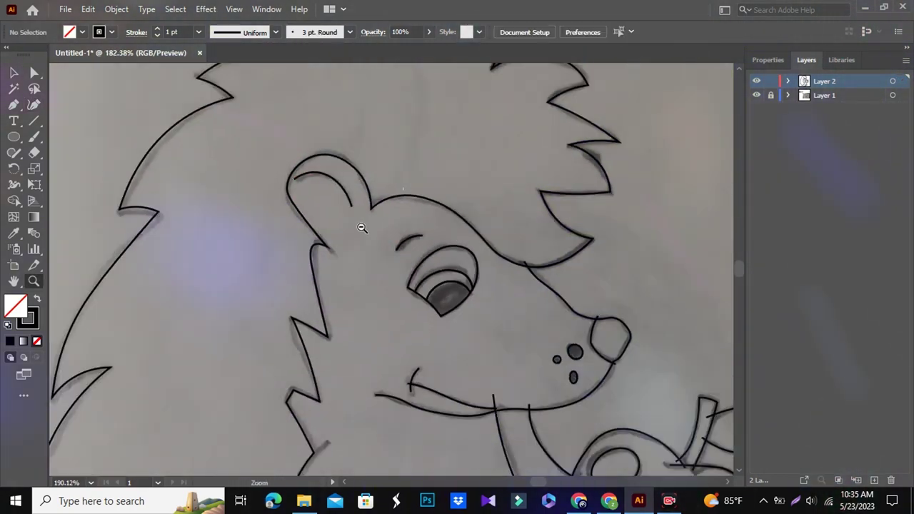
pyautogui.scroll(-2, 363, 228)
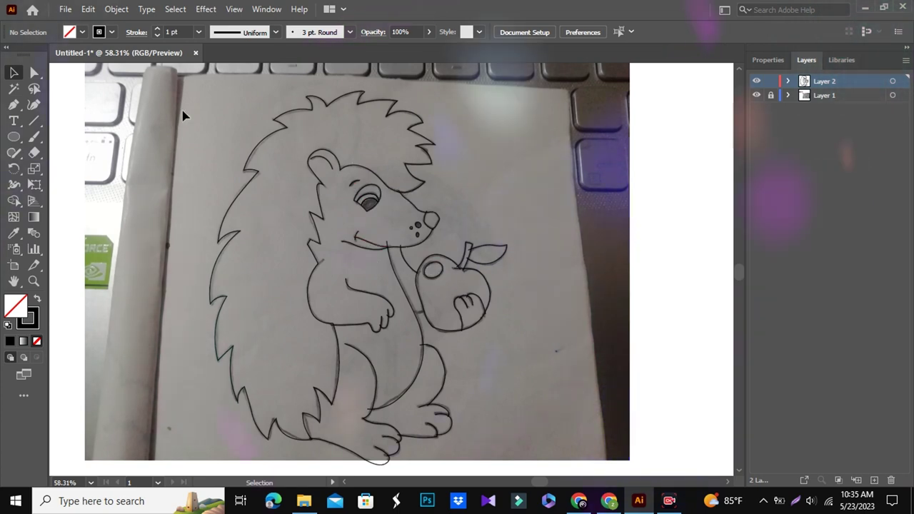
# Step: Select all outlines and Shape Builder the leaf and the apple's inner patch
pyautogui.hotkey('ctrl', 'a')
pyautogui.hotkey('shift', 'm')
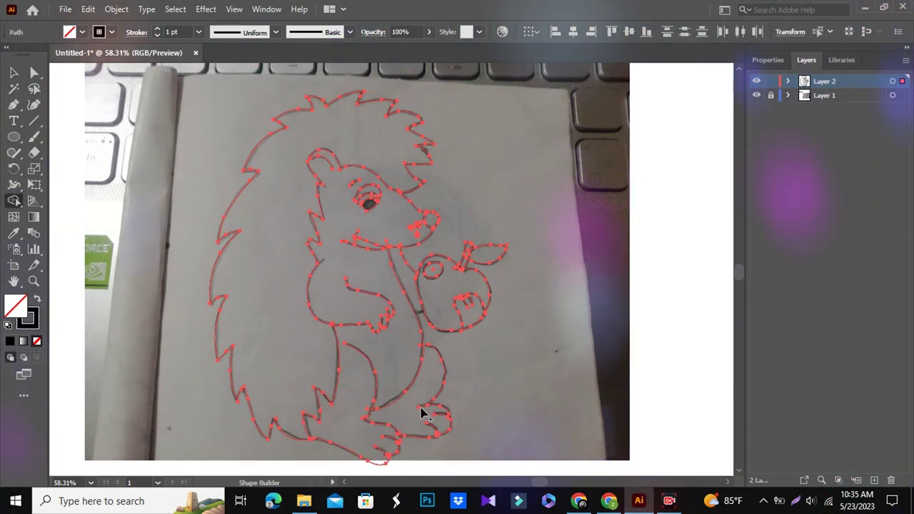
pyautogui.click(465, 314)
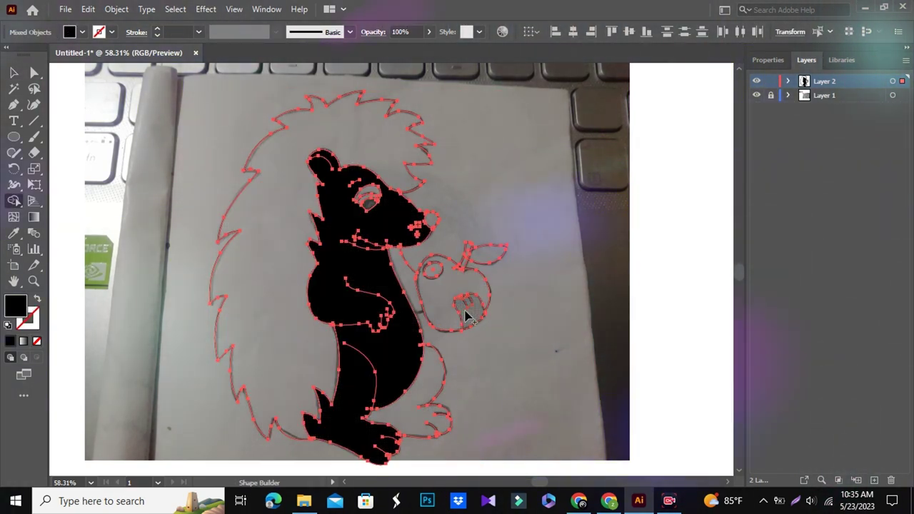
pyautogui.click(487, 254)
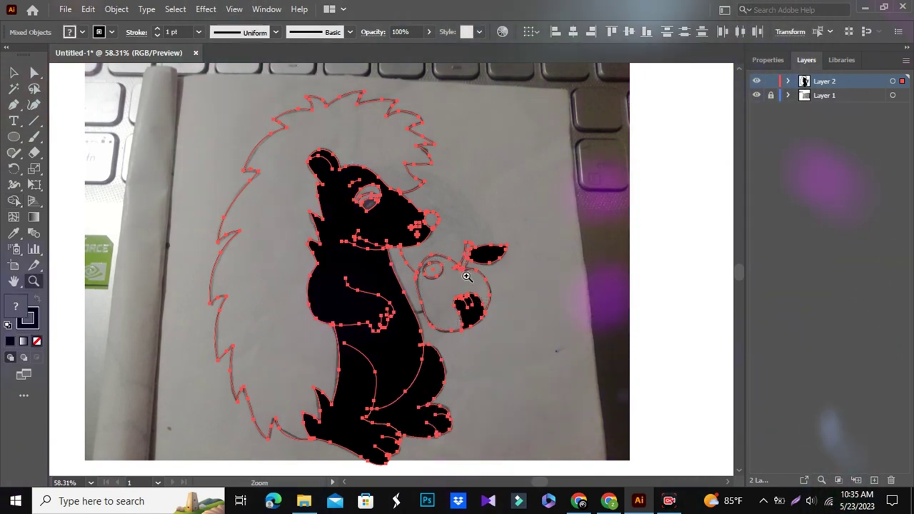
pyautogui.press('z')
pyautogui.click(464, 265)
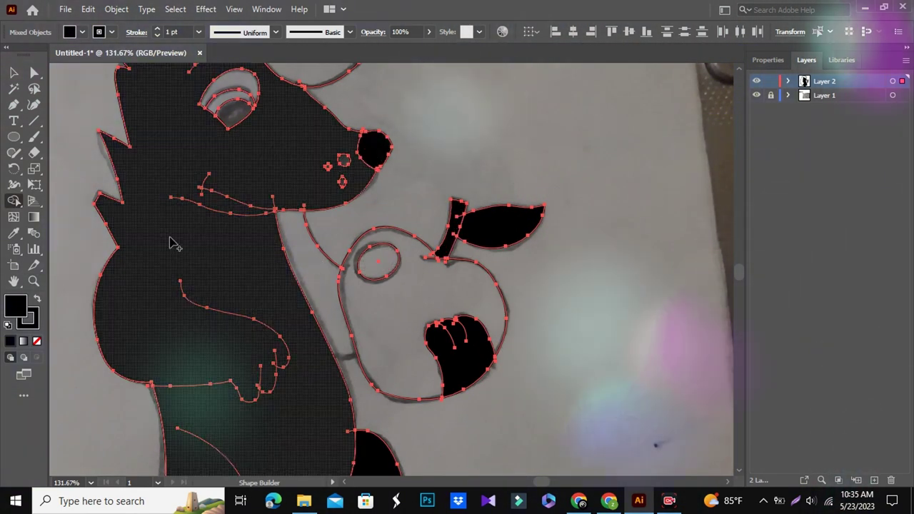
pyautogui.press('v')
pyautogui.click(581, 350)
# Step: Draw a short Curvature line closing the gap between the arm and the apple
pyautogui.hotkey('shift', '`')
pyautogui.click(342, 358)
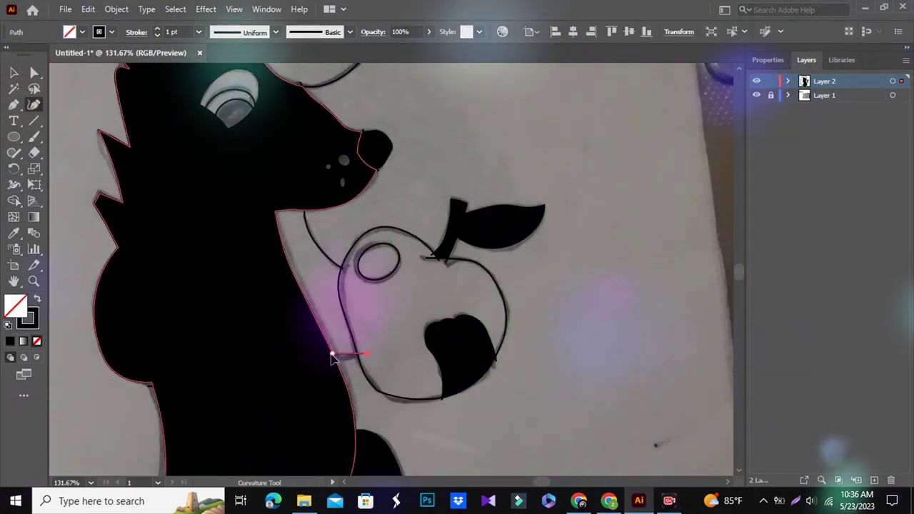
pyautogui.click(307, 325)
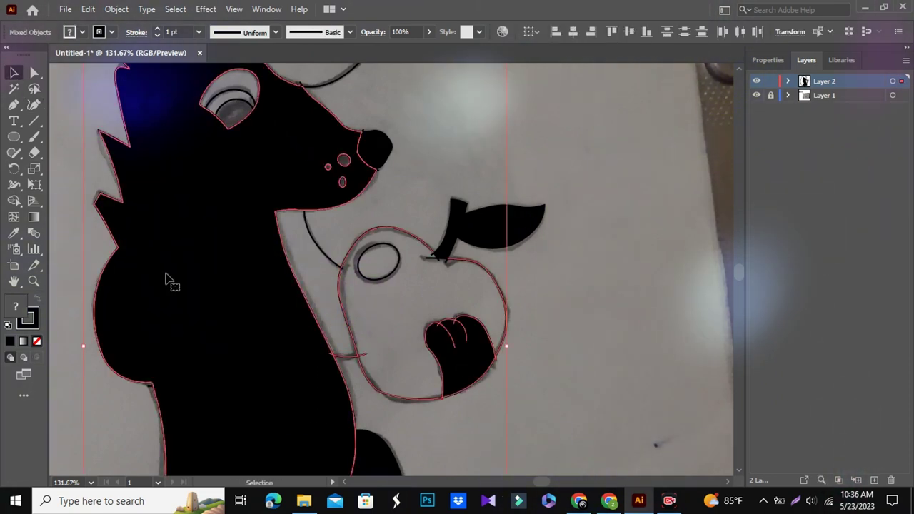
pyautogui.hotkey('shift', 'm')
pyautogui.press('v')
pyautogui.hotkey('ctrl', 'shift', 'a')
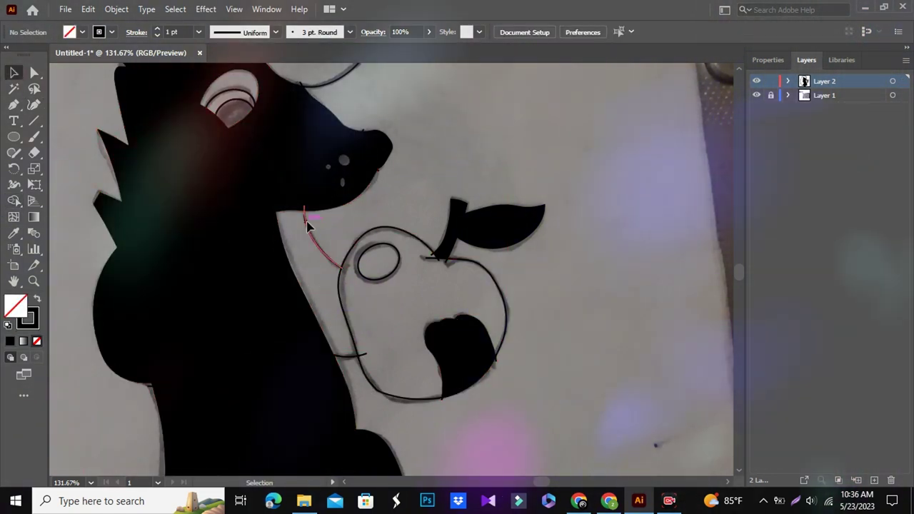
pyautogui.moveTo(289, 252); pyautogui.dragTo(350, 305)
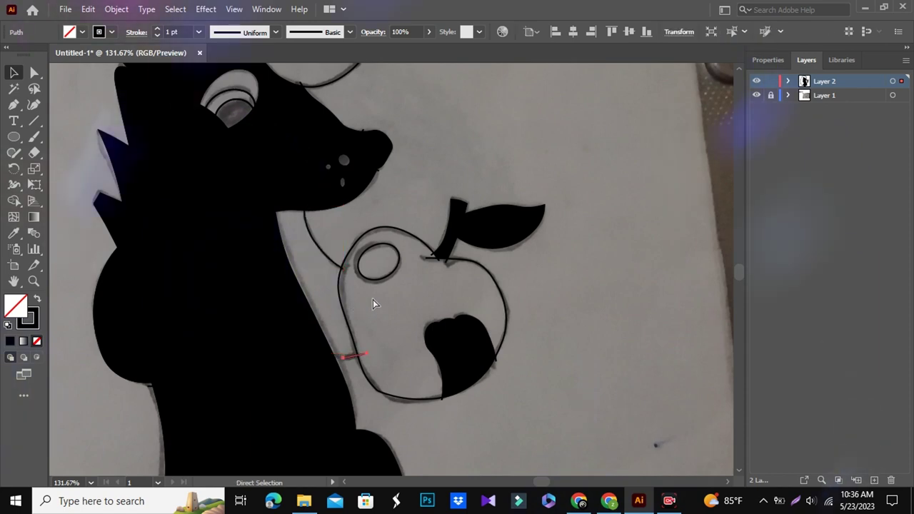
pyautogui.scroll(-5, 373, 303)
pyautogui.hotkey('ctrl', 'z')
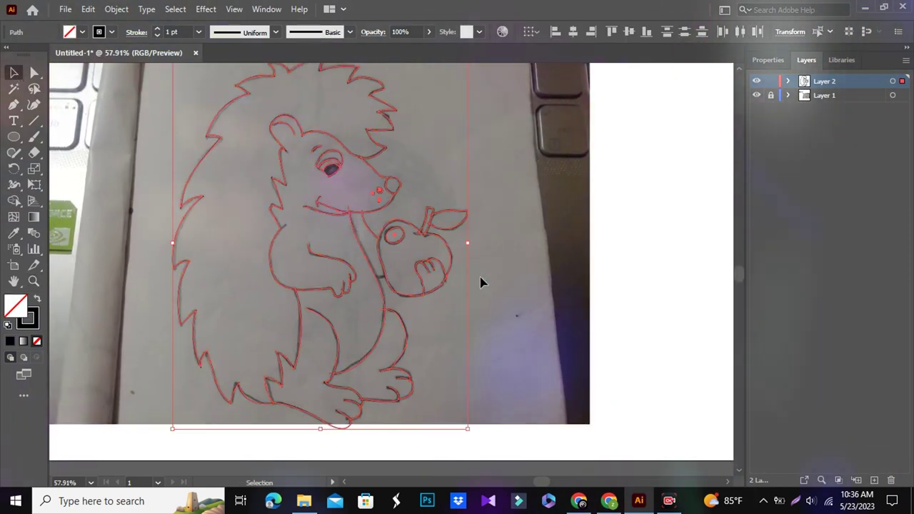
pyautogui.scroll(5, 481, 282)
# Step: Shape Builder with black fill: merge the body regions into one shape and fill the apple regions
pyautogui.hotkey('shift', '`')
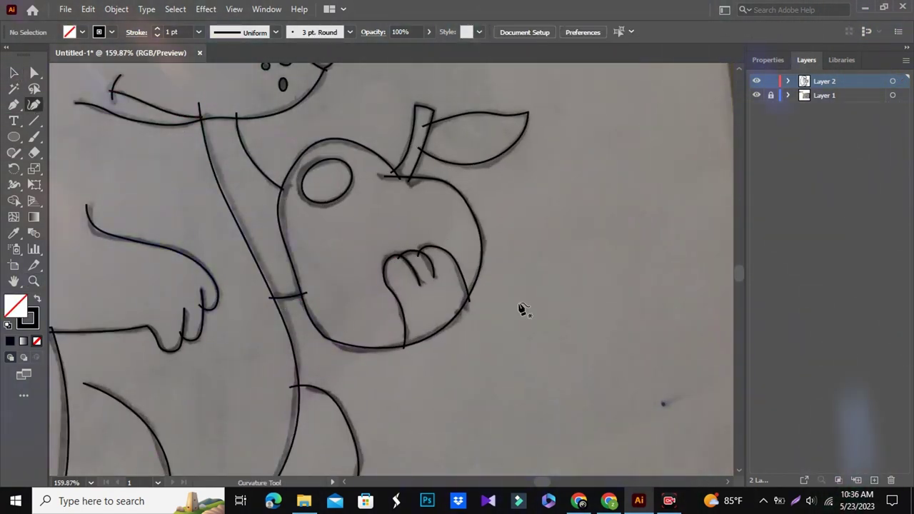
pyautogui.hotkey('ctrl', '0')
pyautogui.hotkey('ctrl', 'a')
pyautogui.hotkey('shift', 'm')
pyautogui.hotkey('shift', 'x')
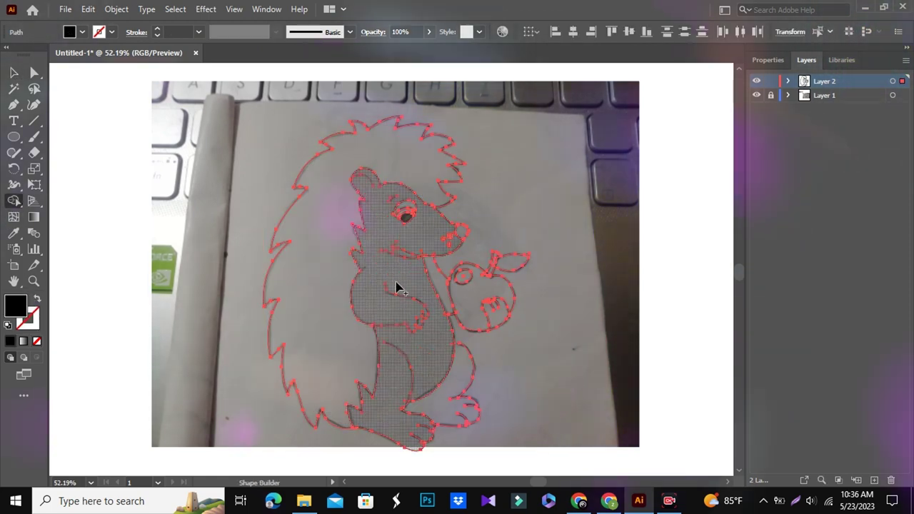
pyautogui.moveTo(398, 286); pyautogui.dragTo(400, 321)
pyautogui.click(500, 294)
pyautogui.scroll(4, 514, 264)
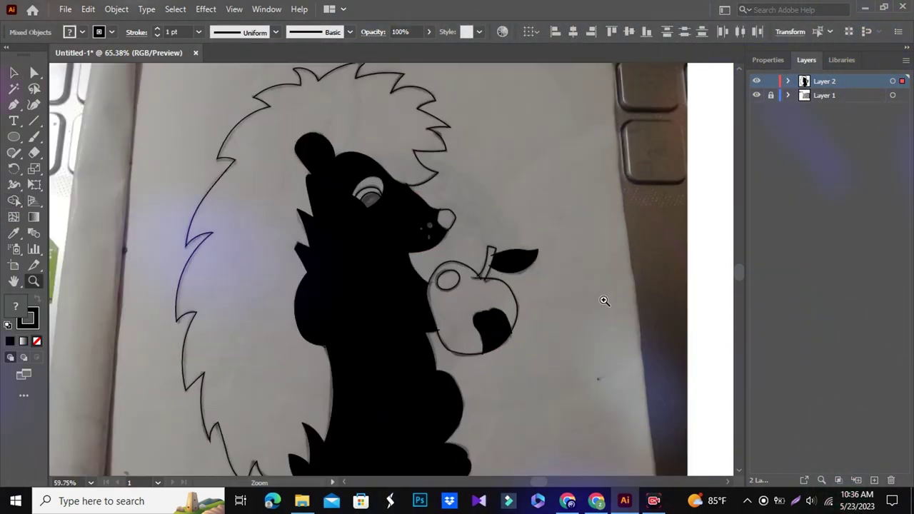
pyautogui.click(14, 201)
pyautogui.click(432, 302)
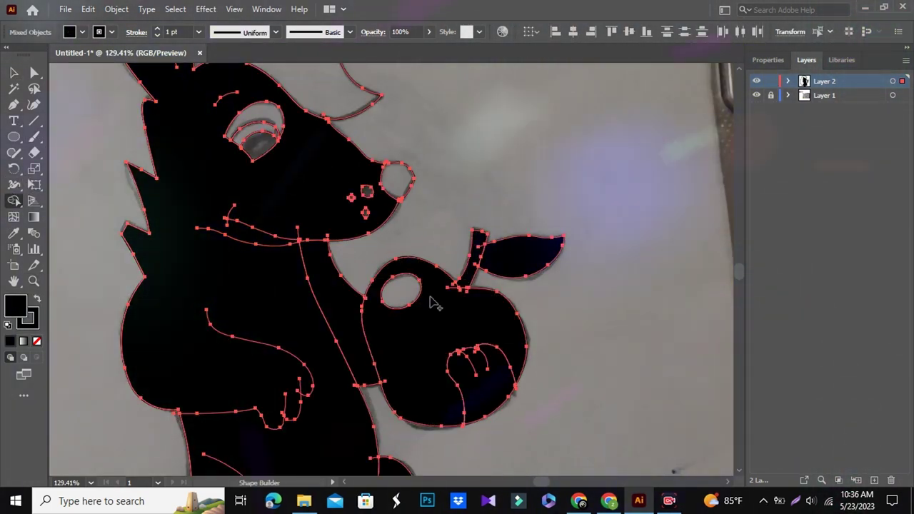
pyautogui.hotkey('ctrl', '0')
# Step: Set the merged body shape's fill to None and delete the black wedge beside the mouth
pyautogui.press('v')
pyautogui.click(285, 250)
pyautogui.click(37, 340)
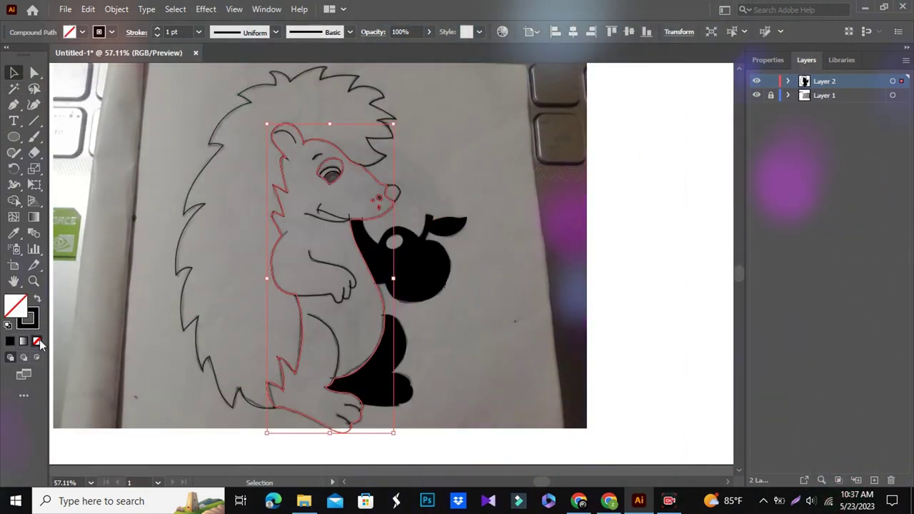
pyautogui.click(361, 243)
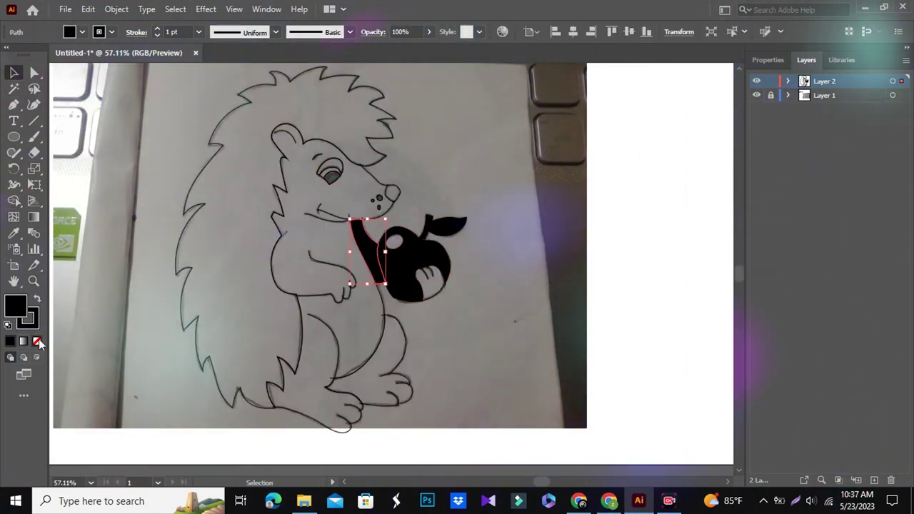
pyautogui.press('Delete')
# Step: Set the apple body and stem fills to None
pyautogui.click(447, 226)
pyautogui.click(37, 341)
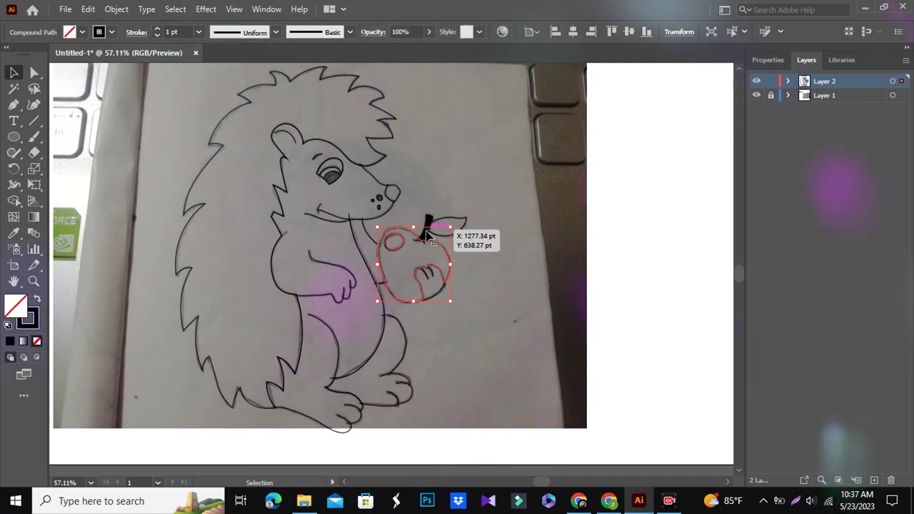
pyautogui.scroll(5, 422, 230)
pyautogui.click(361, 257)
pyautogui.click(37, 341)
pyautogui.click(426, 198)
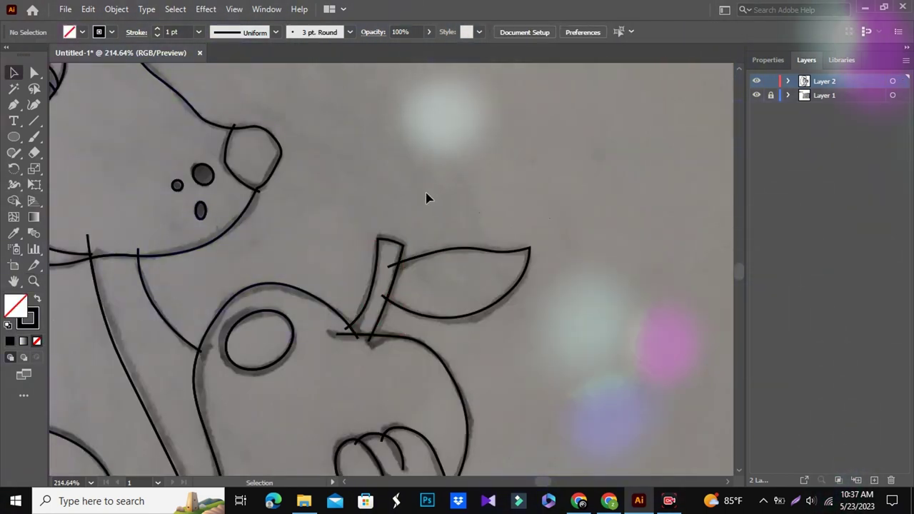
# Step: Delete the stray line at the stem base with the Direct Selection tool
pyautogui.press('a')
pyautogui.click(87, 238)
pyautogui.scroll(-3, 87, 238)
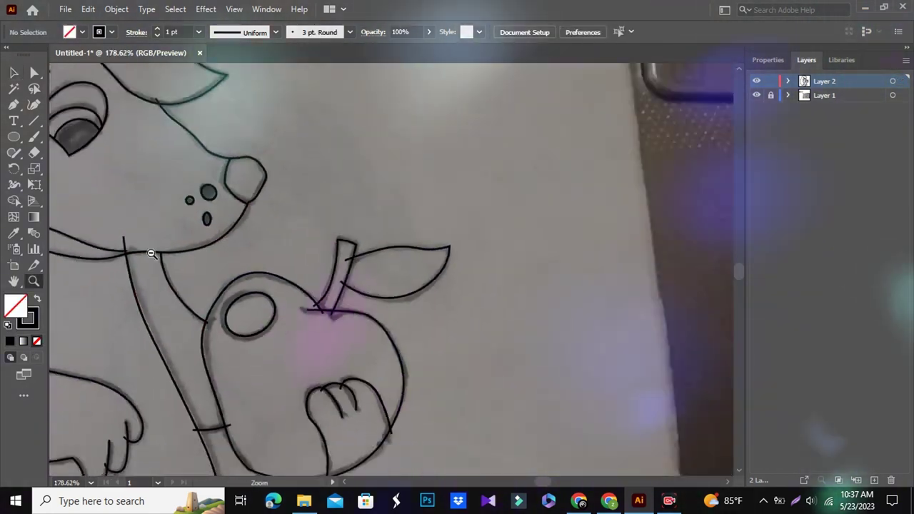
pyautogui.scroll(4, 155, 172)
pyautogui.scroll(-5, 217, 261)
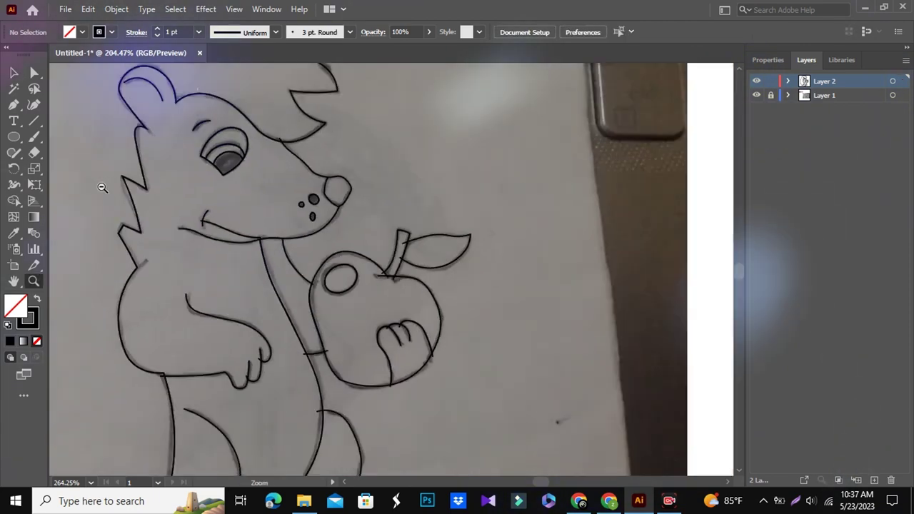
pyautogui.scroll(5, 478, 285)
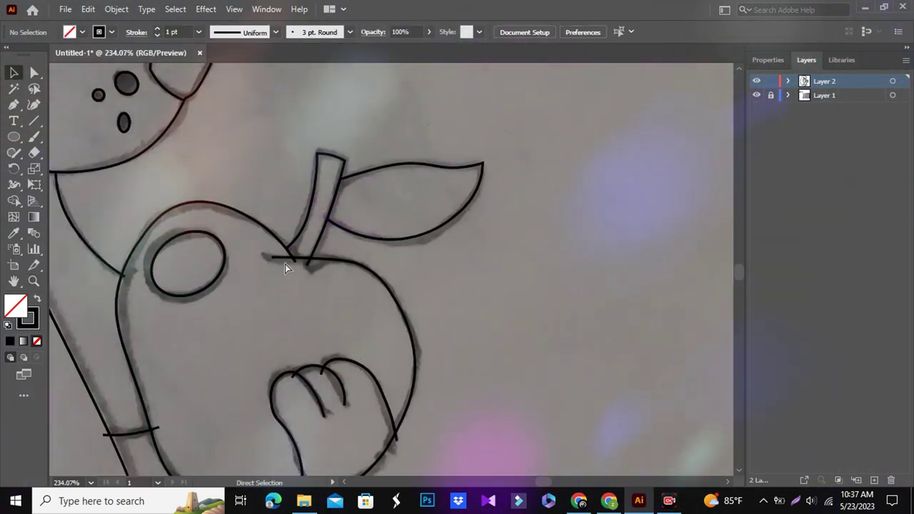
pyautogui.click(285, 258)
pyautogui.press('Delete')
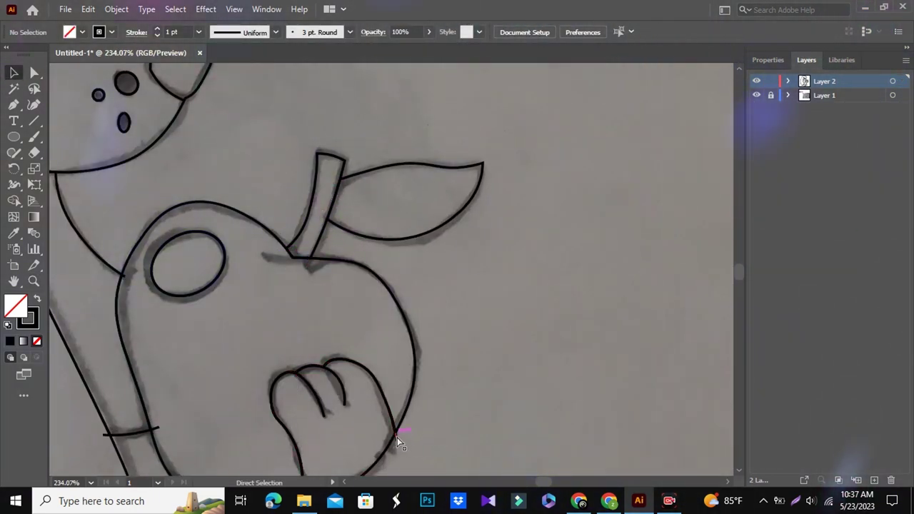
# Step: Inspect anchors at the apple's bottom and on the foot outline
pyautogui.scroll(-3, 397, 437)
pyautogui.click(299, 447)
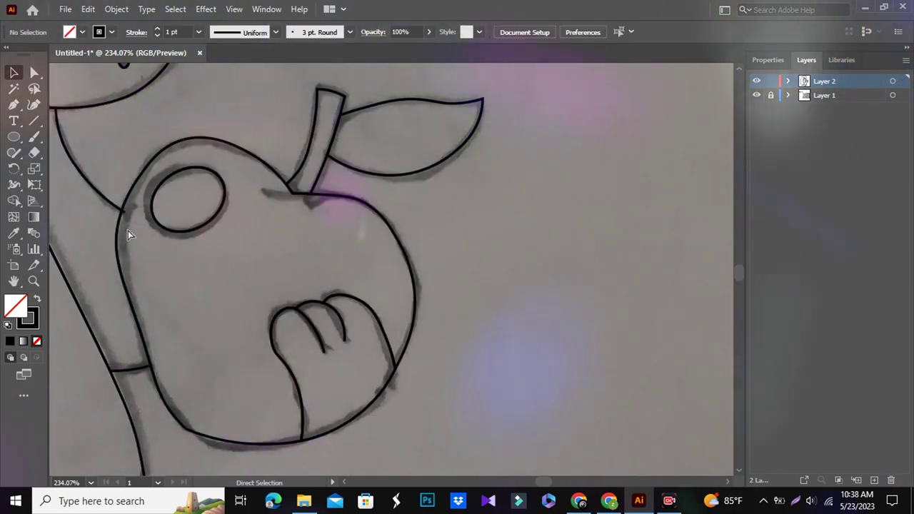
pyautogui.scroll(-5, 259, 283)
pyautogui.scroll(4, 153, 336)
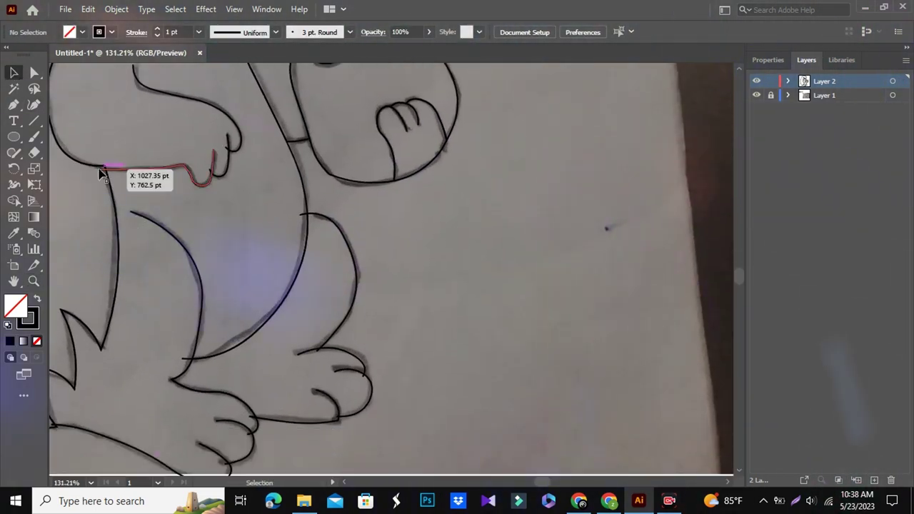
pyautogui.scroll(2, 181, 165)
pyautogui.scroll(-4, 175, 107)
pyautogui.scroll(4, 180, 139)
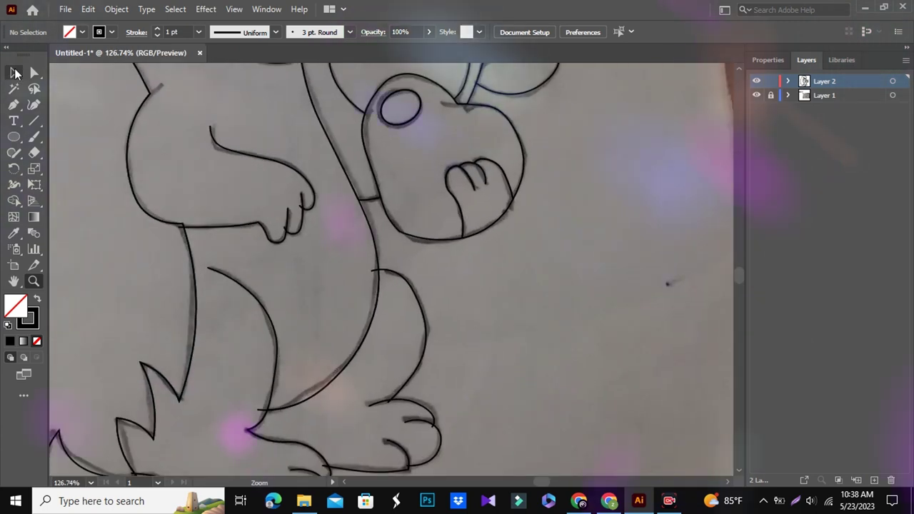
pyautogui.scroll(-3, 307, 203)
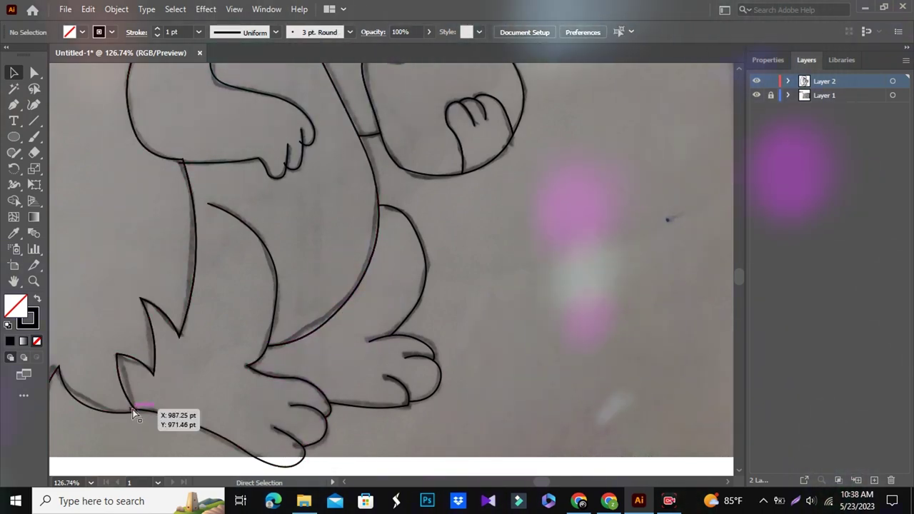
pyautogui.click(132, 409)
pyautogui.scroll(3, 300, 266)
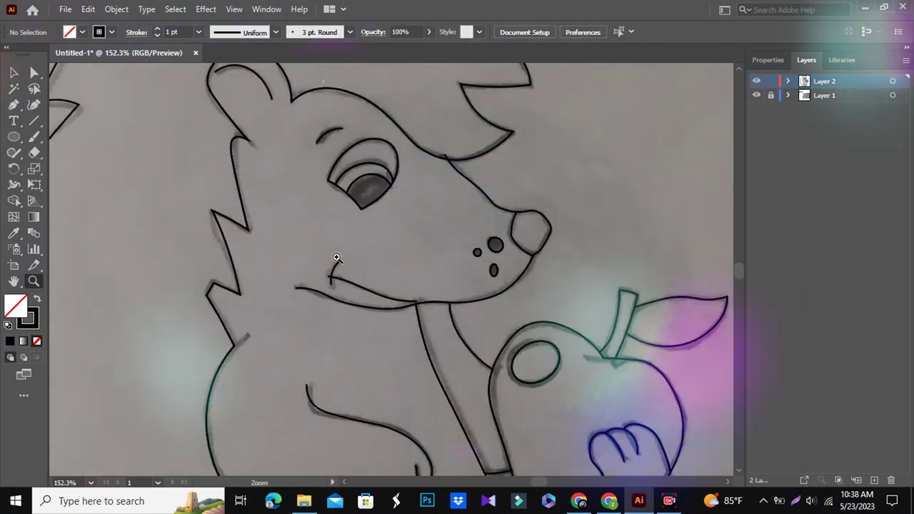
pyautogui.scroll(-2, 357, 268)
pyautogui.scroll(3, 428, 270)
pyautogui.scroll(3, 460, 270)
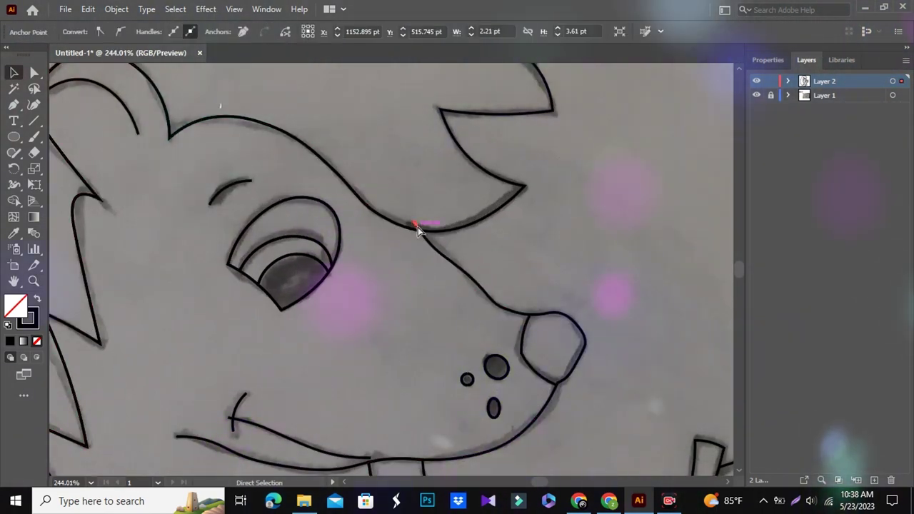
pyautogui.scroll(-5, 418, 231)
pyautogui.scroll(-2, 520, 295)
# Step: Give the eye shape a blue fill chosen in the Color Picker
pyautogui.click(330, 248)
pyautogui.scroll(1, 331, 248)
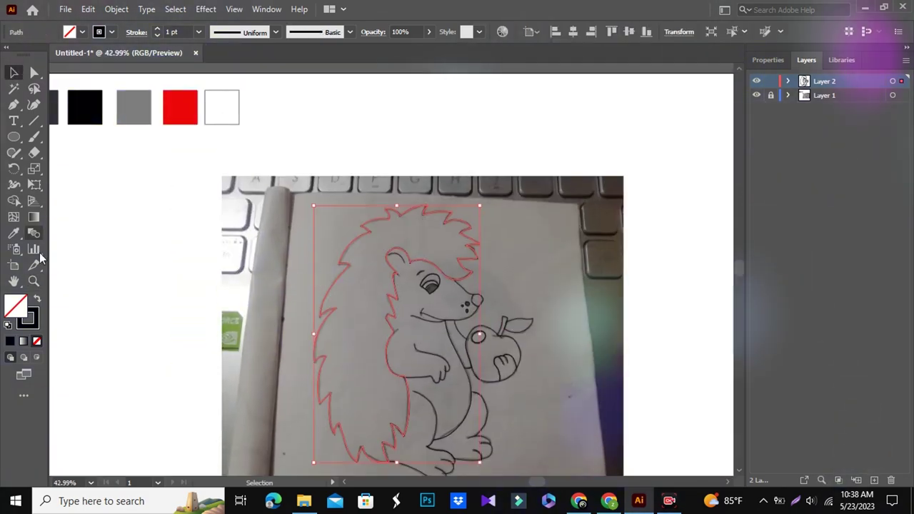
pyautogui.click(69, 106)
pyautogui.scroll(3, 576, 333)
pyautogui.scroll(3, 622, 290)
pyautogui.press('v')
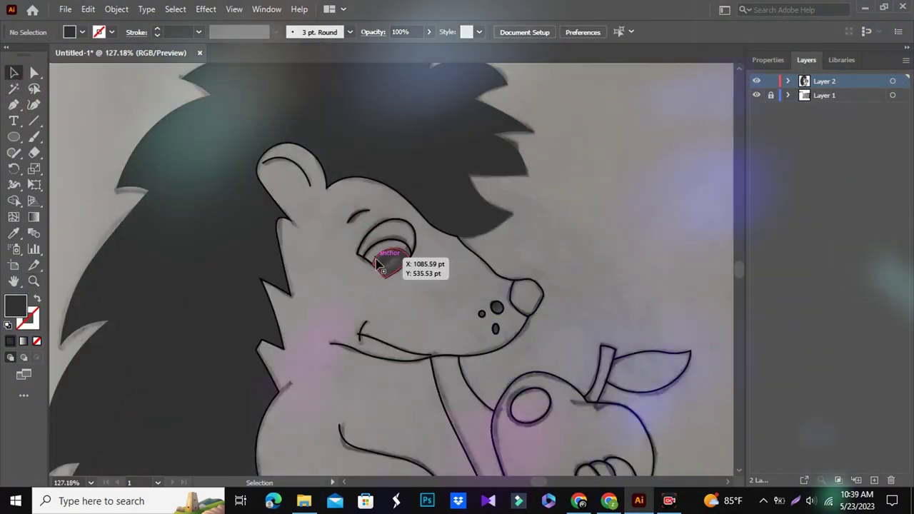
pyautogui.click(398, 258)
pyautogui.scroll(-2, 397, 257)
pyautogui.click(36, 299)
pyautogui.doubleClick(15, 306)
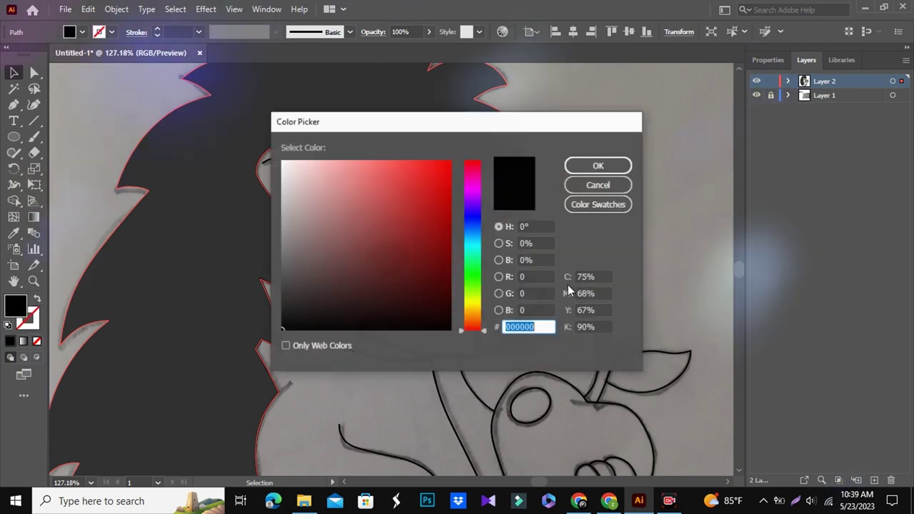
pyautogui.click(469, 217)
pyautogui.click(406, 182)
pyautogui.click(598, 165)
# Step: Make the eye-white fill white using the default colours
pyautogui.scroll(-3, 386, 228)
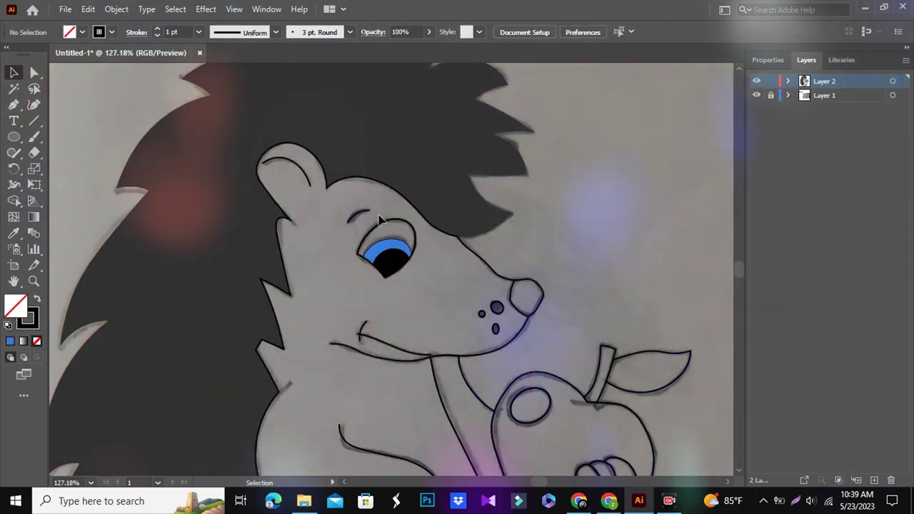
pyautogui.scroll(-4, 385, 228)
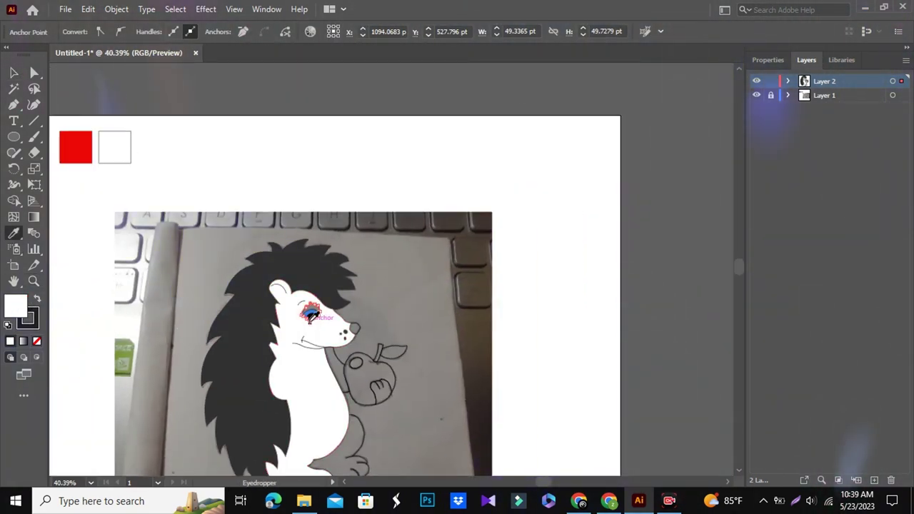
pyautogui.press('v')
pyautogui.click(392, 345)
pyautogui.scroll(3, 392, 346)
pyautogui.scroll(3, 359, 305)
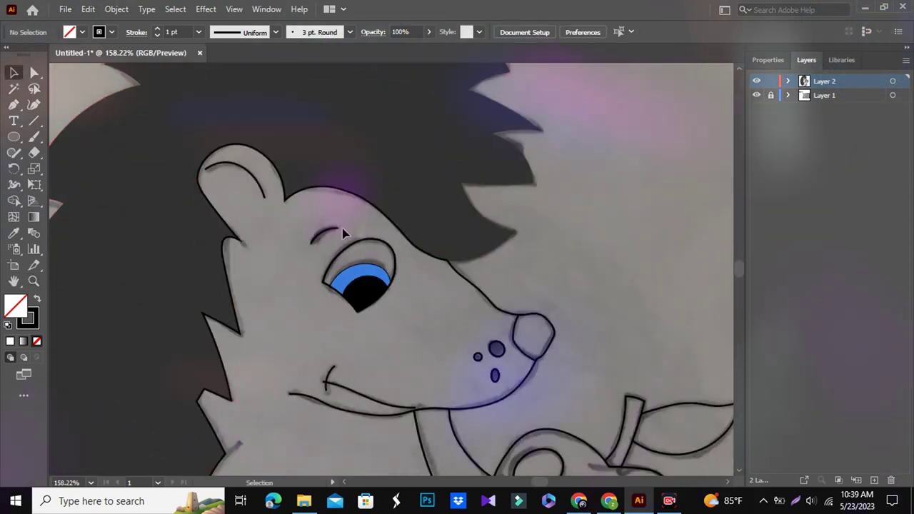
pyautogui.click(584, 242)
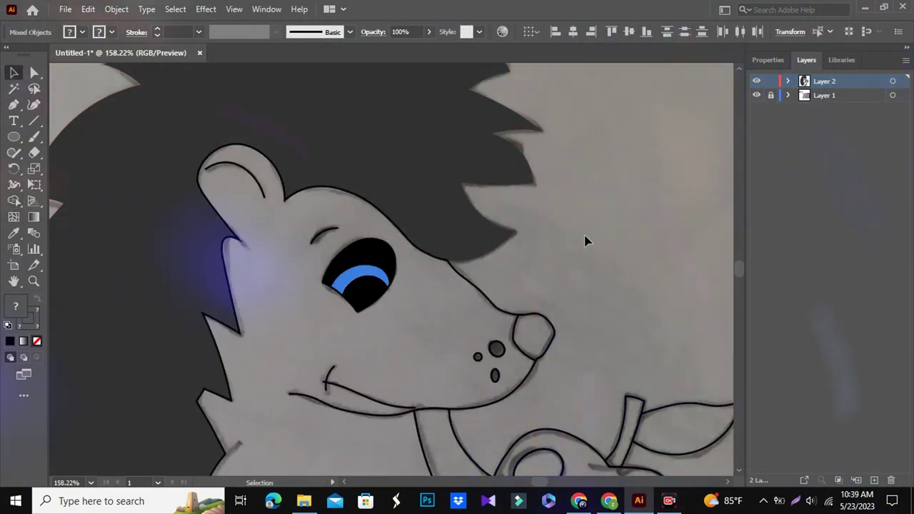
pyautogui.press('d')
pyautogui.scroll(-3, 45, 297)
# Step: Fill the nose region black with the Shape Builder tool, undoing an accidental head fill
pyautogui.press('z')
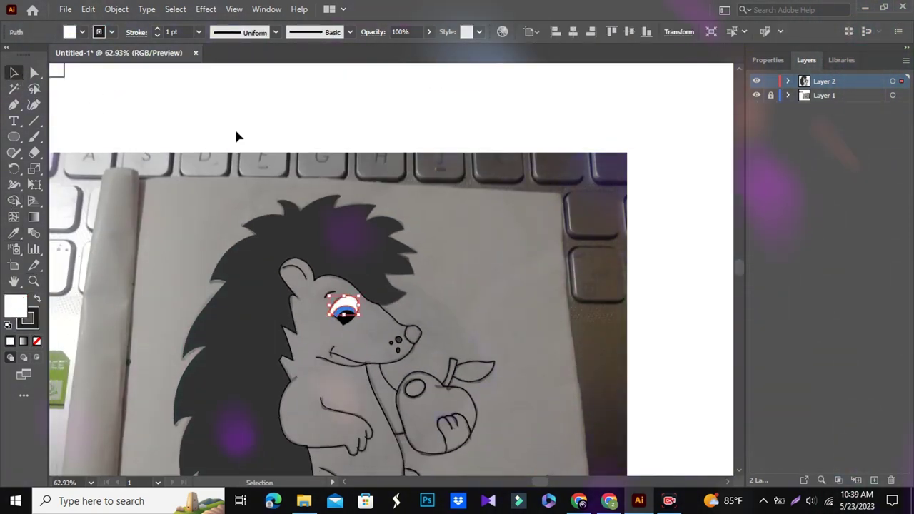
pyautogui.moveTo(234, 136); pyautogui.dragTo(652, 346)
pyautogui.press('a')
pyautogui.click(364, 271)
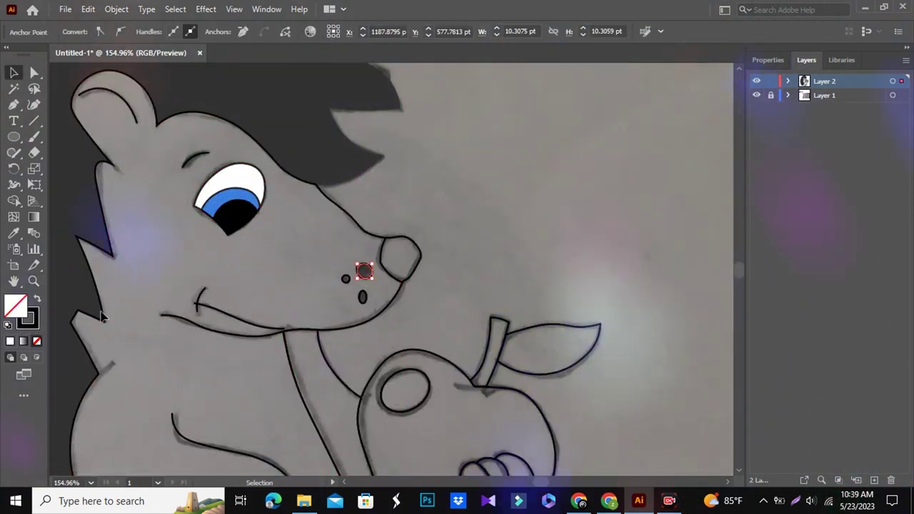
pyautogui.hotkey('ctrl', 'z')
pyautogui.hotkey('ctrl', 'a')
pyautogui.hotkey('shift', 'm')
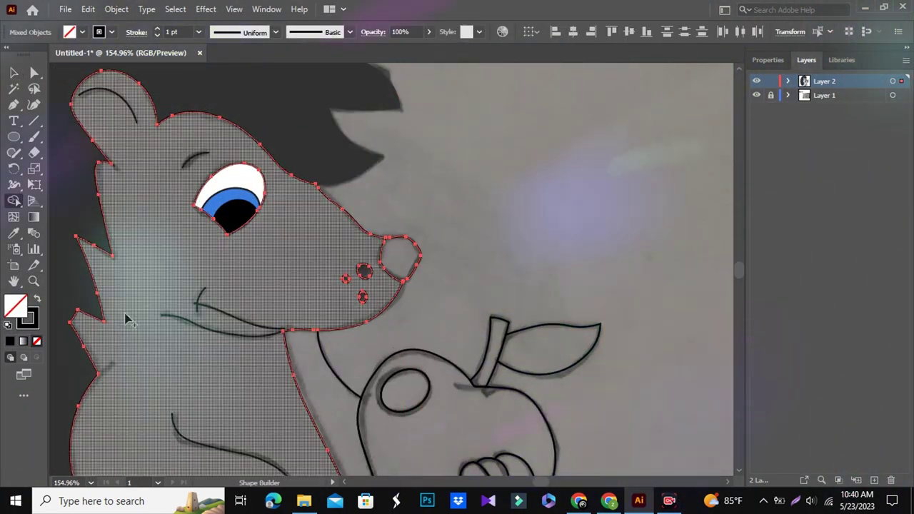
pyautogui.click(400, 266)
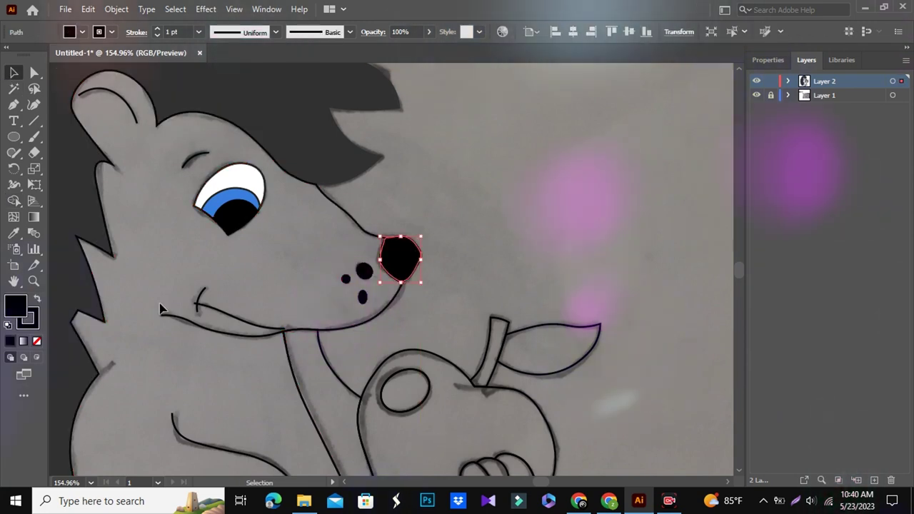
pyautogui.hotkey('ctrl', 'shift', 'a')
pyautogui.press('z')
pyautogui.hotkey('ctrl', '-')
pyautogui.hotkey('ctrl', '-')
pyautogui.hotkey('ctrl', '-')
pyautogui.scroll(-3, 241, 249)
pyautogui.scroll(-5, 357, 257)
# Step: Fill the apple's highlight oval white and eyedrop the red swatch onto the apple
pyautogui.press('v')
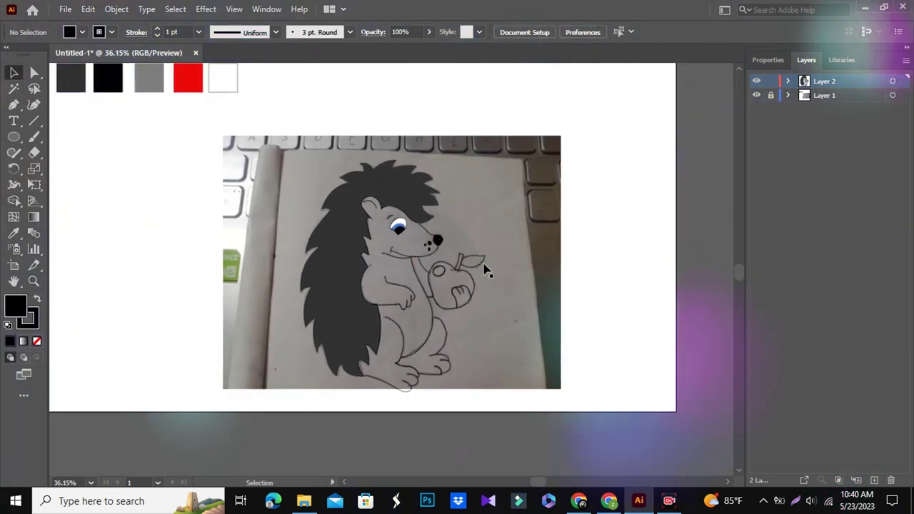
pyautogui.scroll(5, 472, 277)
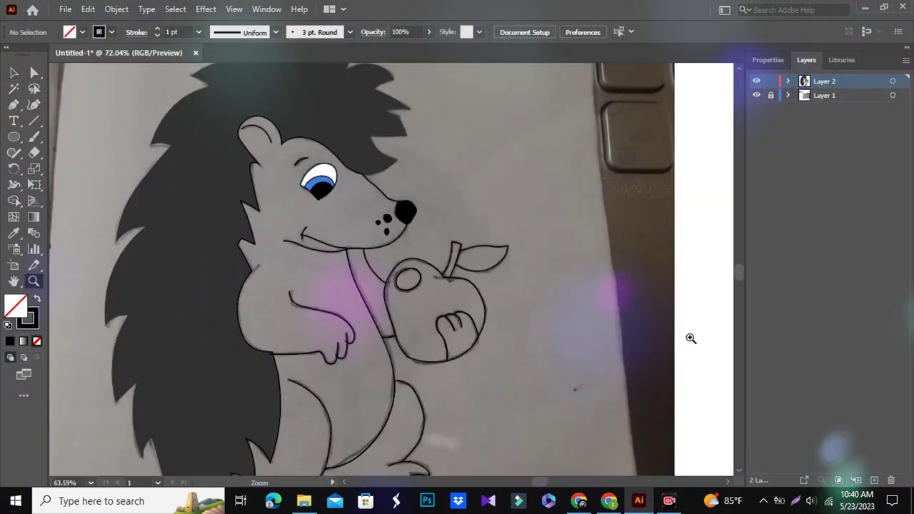
pyautogui.scroll(3, 471, 277)
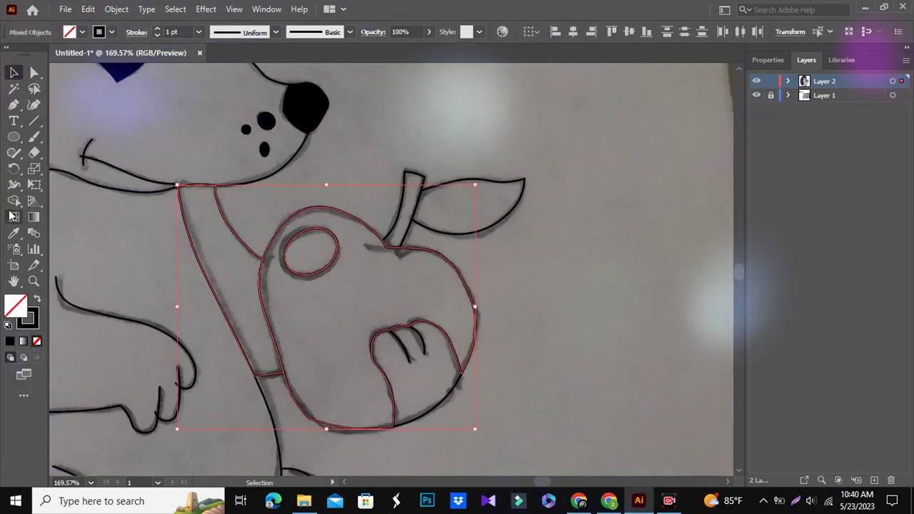
pyautogui.click(13, 200)
pyautogui.click(311, 251)
pyautogui.press('v')
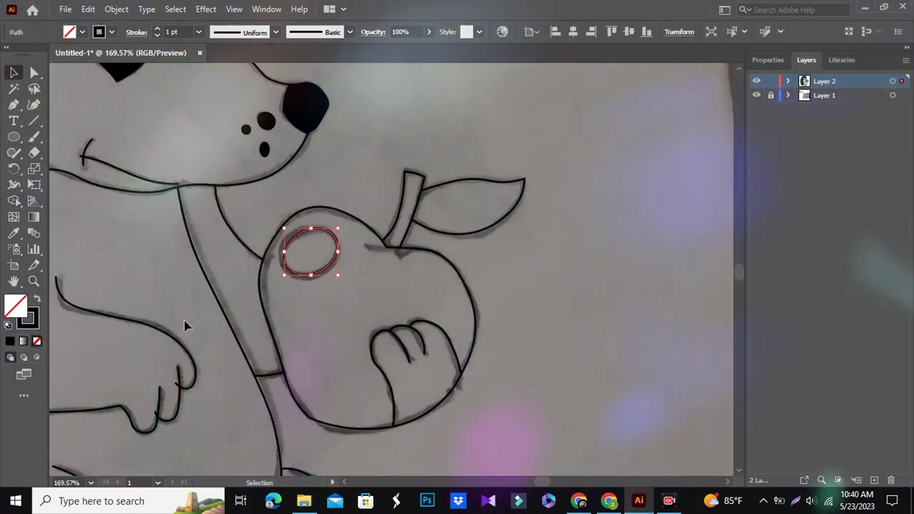
pyautogui.scroll(-4, 185, 327)
pyautogui.press('i')
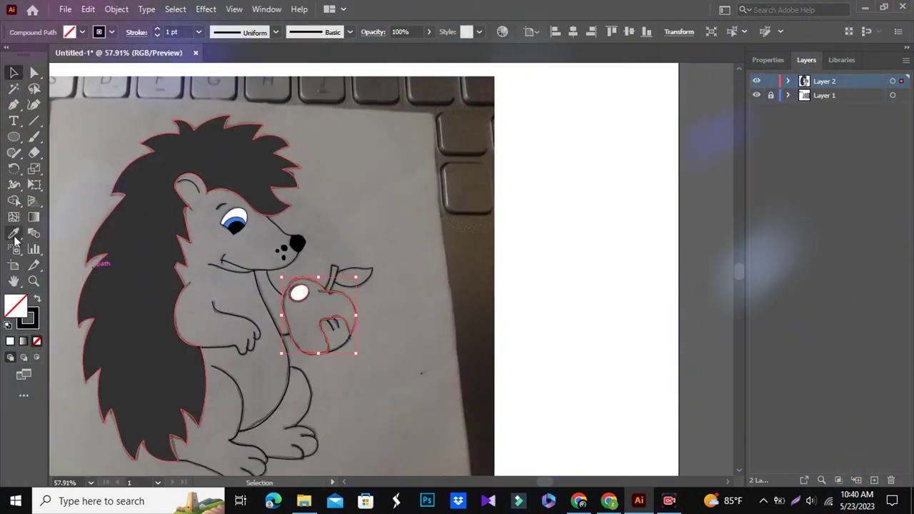
pyautogui.scroll(-3, 286, 286)
pyautogui.click(67, 143)
pyautogui.scroll(-2, 215, 285)
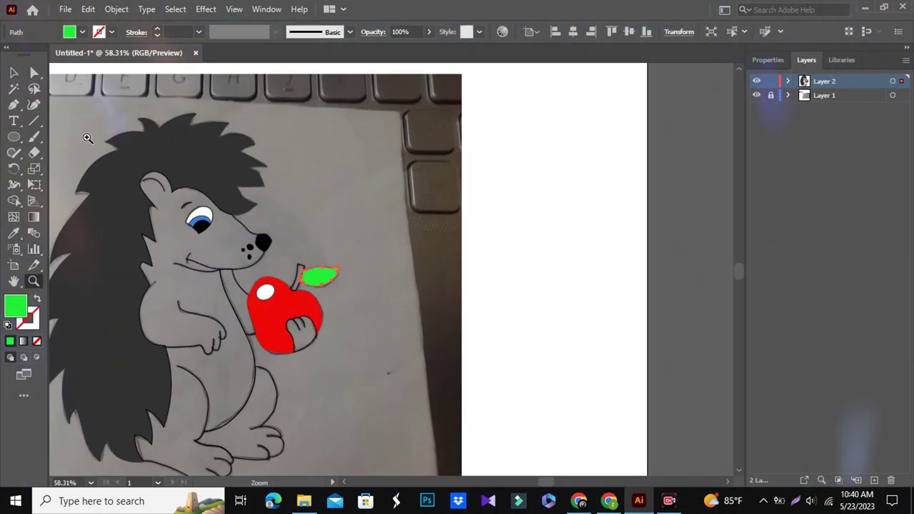
# Step: Fill the stem shape brown using the Color Picker
pyautogui.click(243, 204)
pyautogui.doubleClick(15, 306)
pyautogui.click(472, 317)
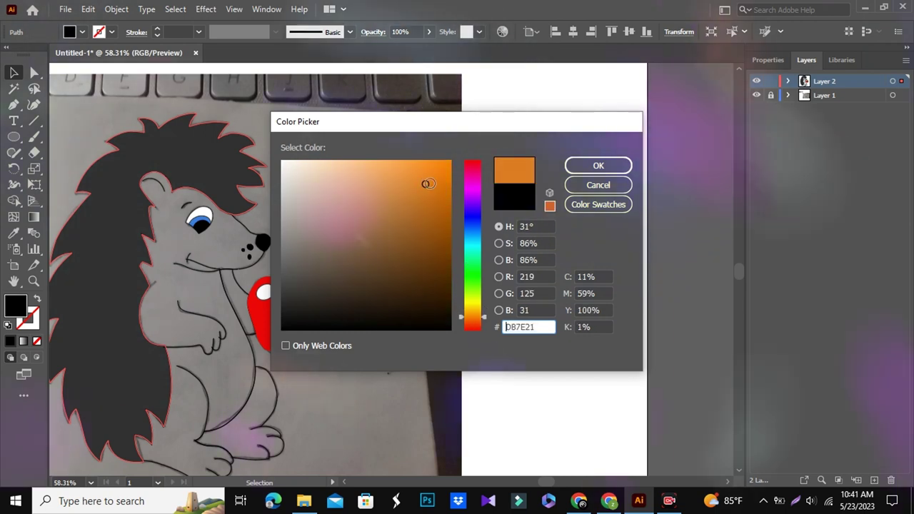
pyautogui.click(437, 260)
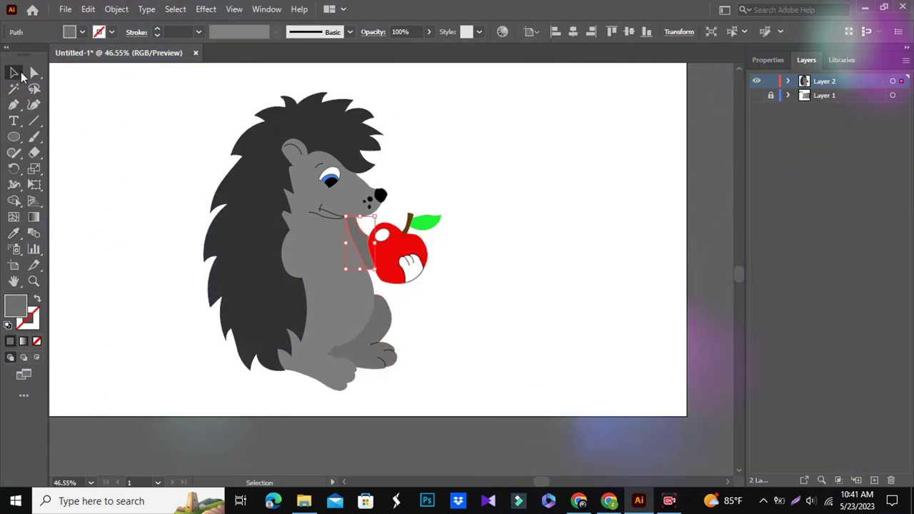
# Step: Give the leg and arm 2 pt black outlines, then select the lower body, mouth line and hand
pyautogui.click(362, 280)
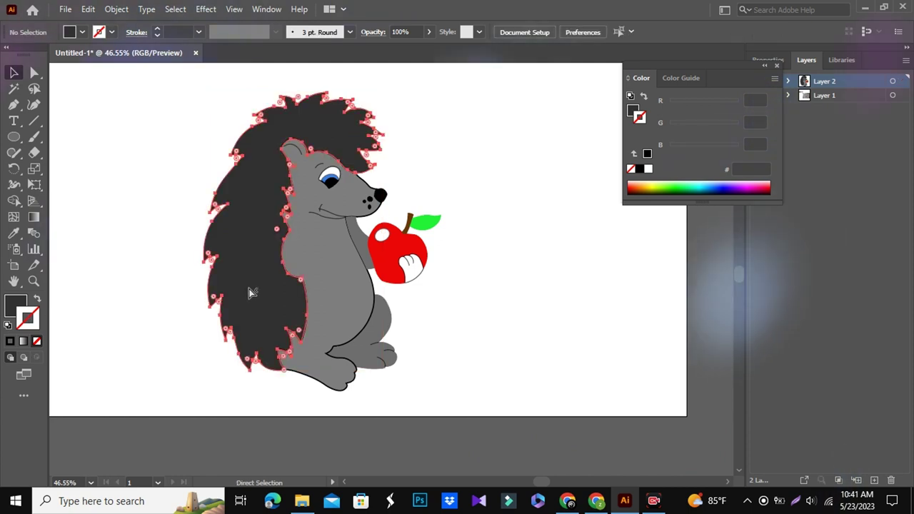
pyautogui.click(199, 32)
pyautogui.click(361, 328)
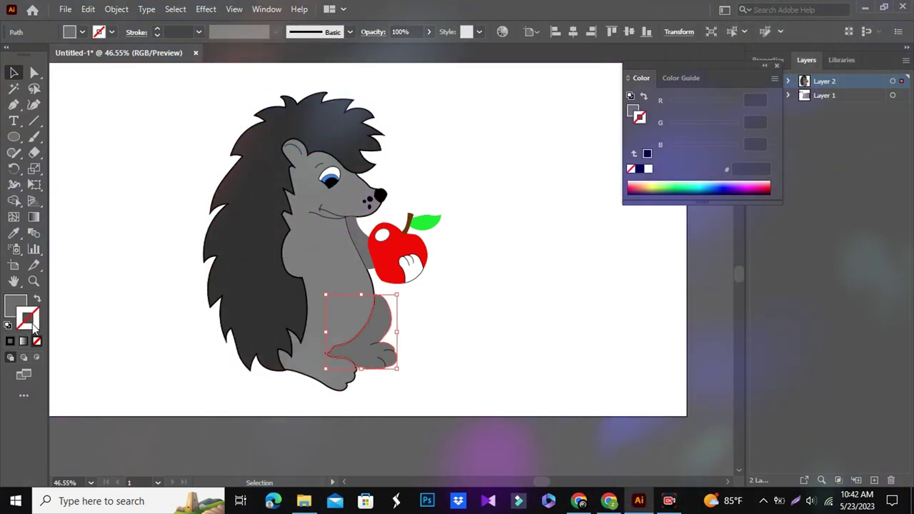
pyautogui.click(199, 31)
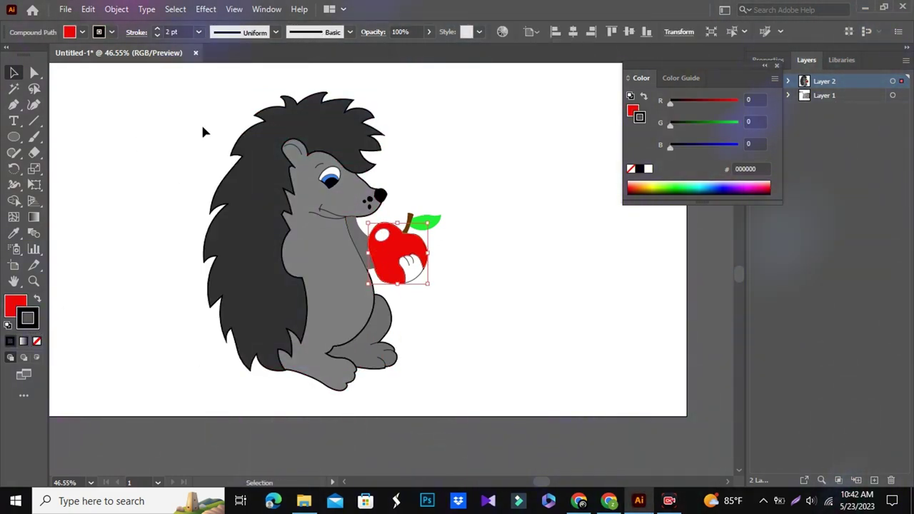
pyautogui.click(199, 31)
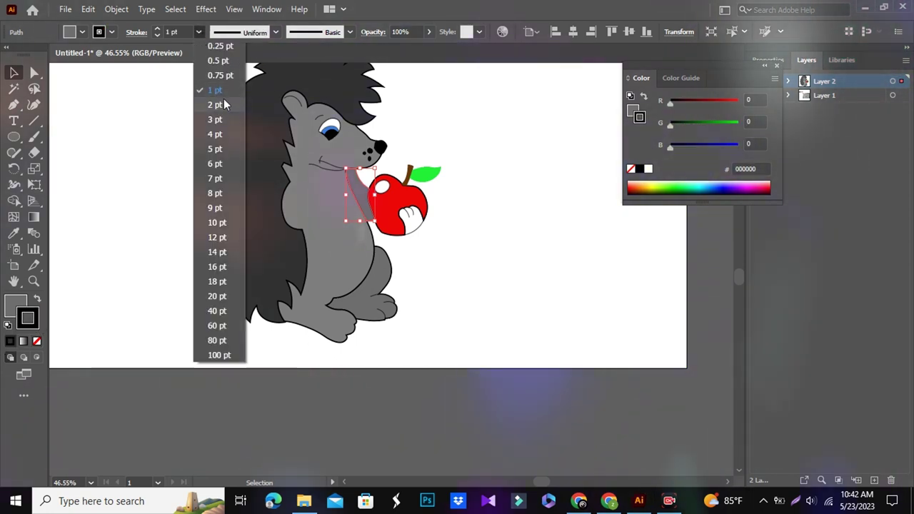
pyautogui.click(417, 287)
pyautogui.click(380, 299)
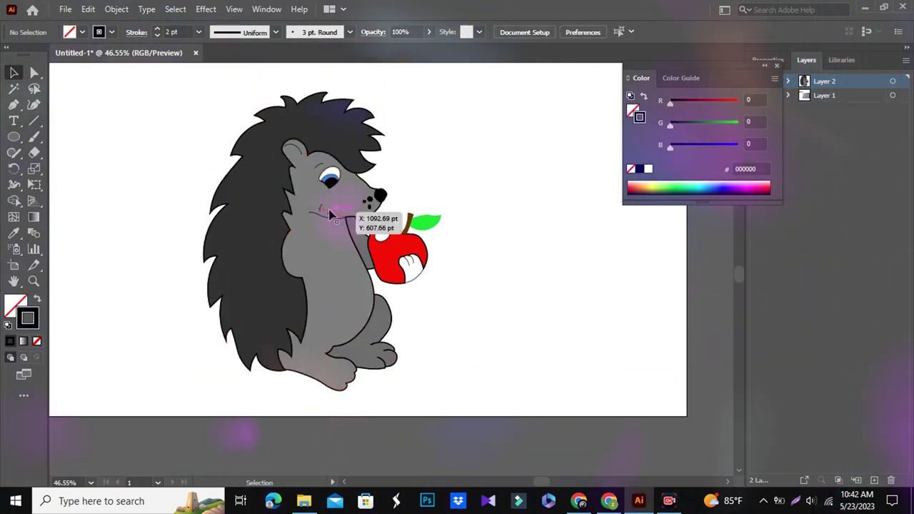
pyautogui.click(341, 200)
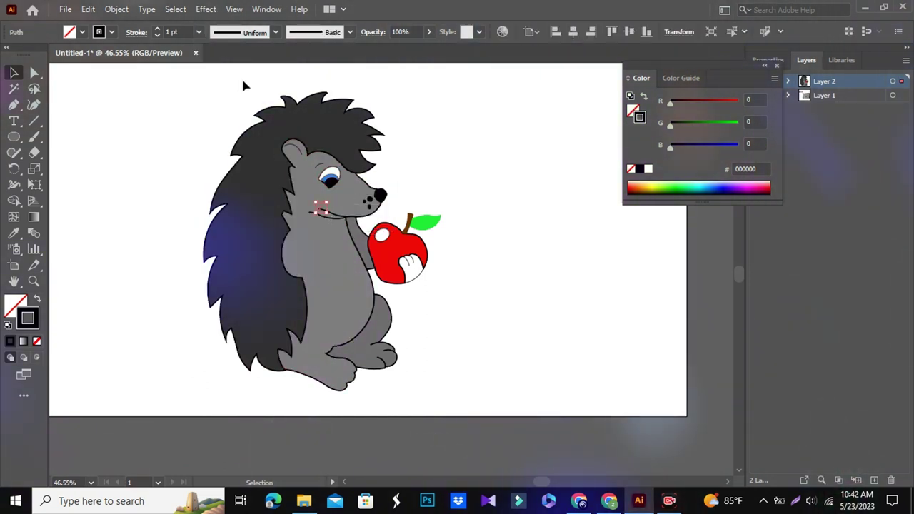
pyautogui.click(419, 270)
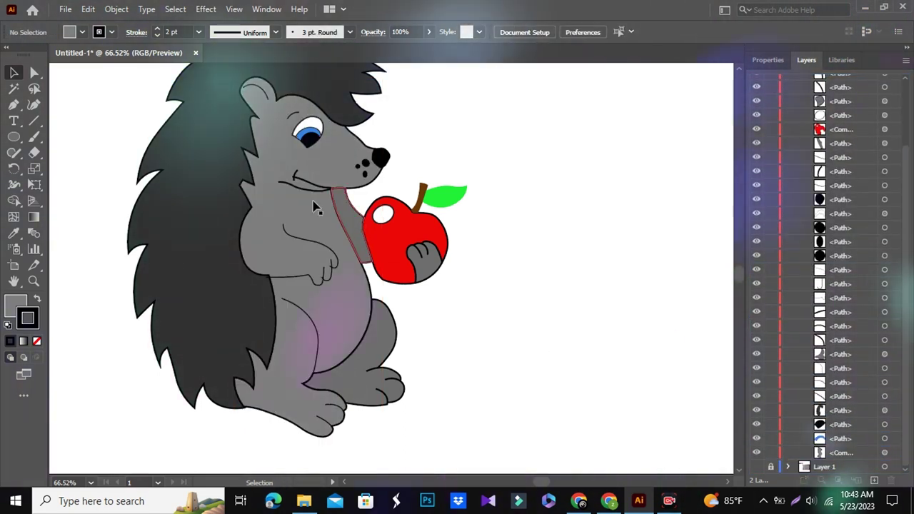
# Step: Select the lower-body curve and bring up the stroke width profile list
pyautogui.click(307, 243)
pyautogui.click(199, 31)
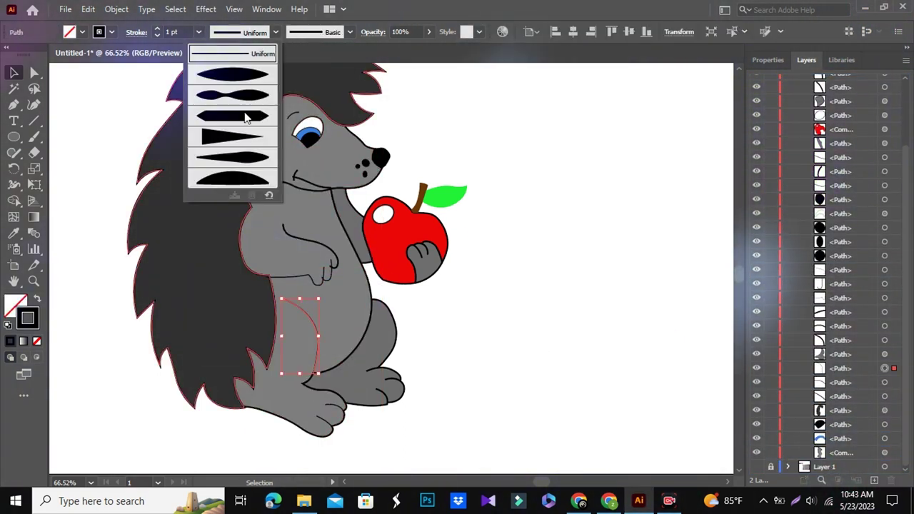